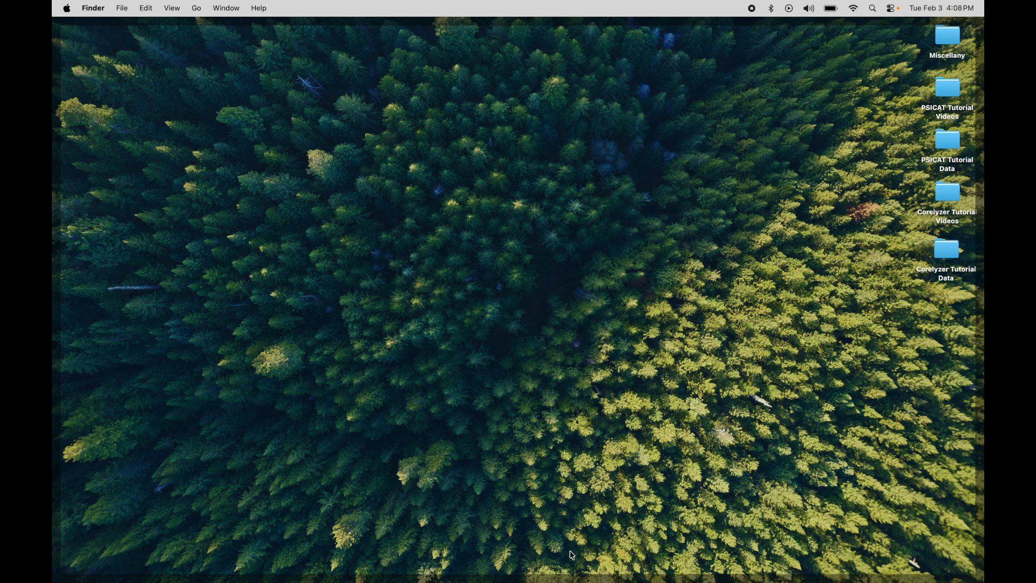
# Step: Launch Corelyzer and reposition its startup Preferences dialog
pyautogui.moveTo(542, 567)
pyautogui.click(507, 563)
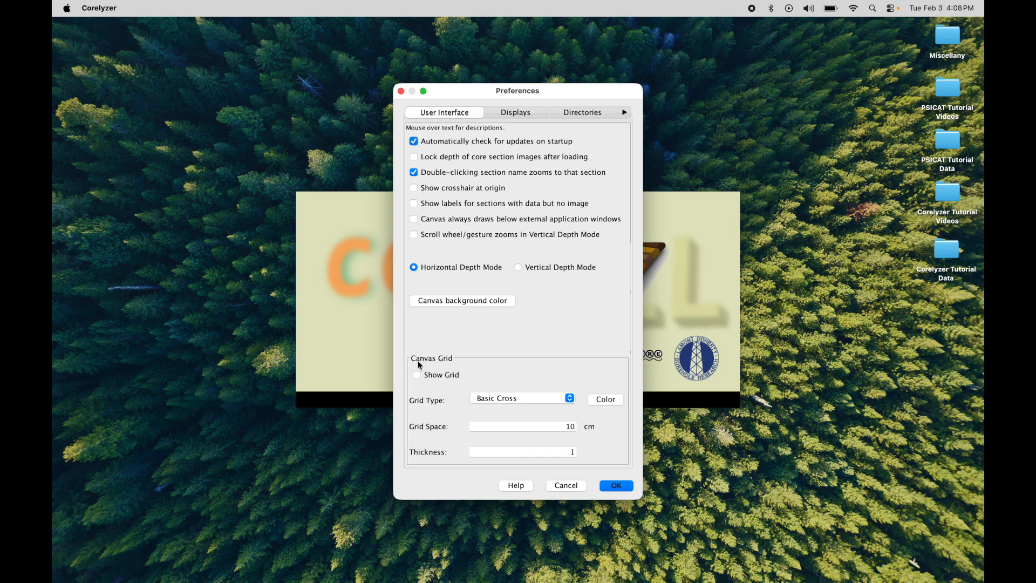
pyautogui.moveTo(588, 93); pyautogui.dragTo(582, 113)
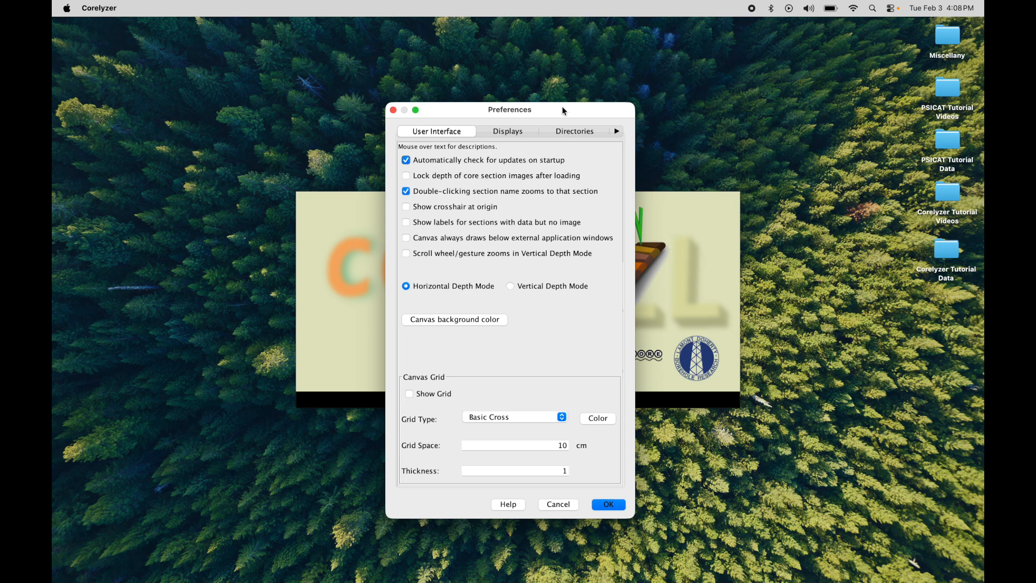
pyautogui.moveTo(563, 108); pyautogui.dragTo(557, 107)
# Step: Review the display preferences, including screen width and height, and accept the startup preferences unchanged
pyautogui.click(504, 133)
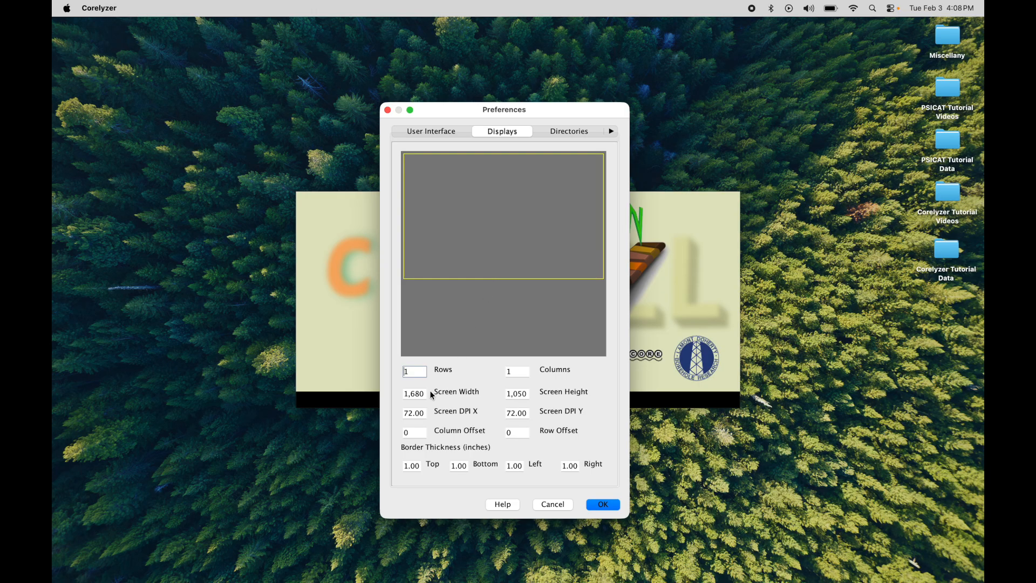
pyautogui.click(409, 392)
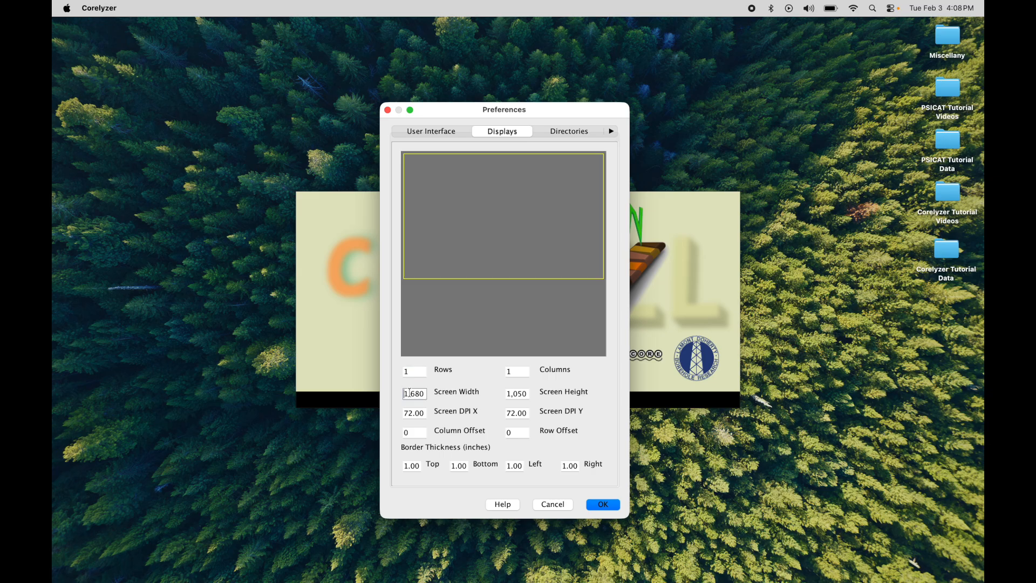
pyautogui.click(524, 393)
pyautogui.moveTo(559, 110); pyautogui.dragTo(567, 106)
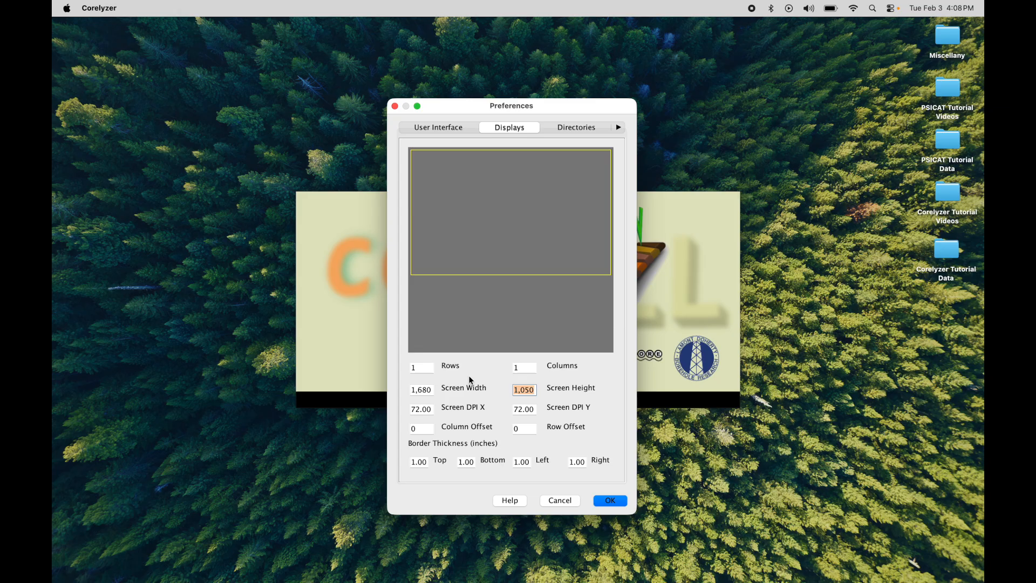
pyautogui.moveTo(561, 107)
pyautogui.mouseDown()
pyautogui.moveTo(536, 102)
pyautogui.moveTo(552, 99)
pyautogui.mouseUp()
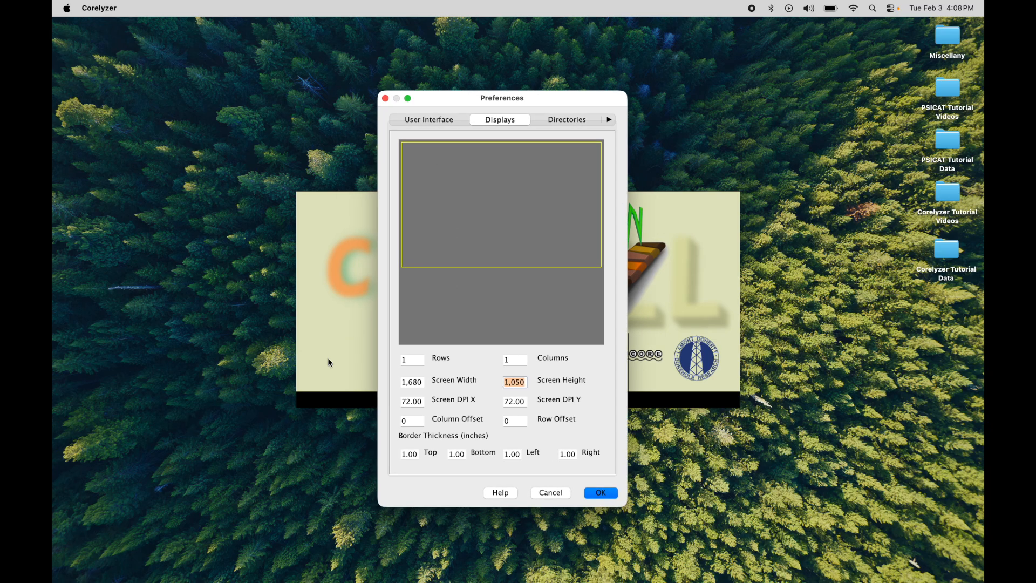
pyautogui.click(440, 120)
pyautogui.click(601, 493)
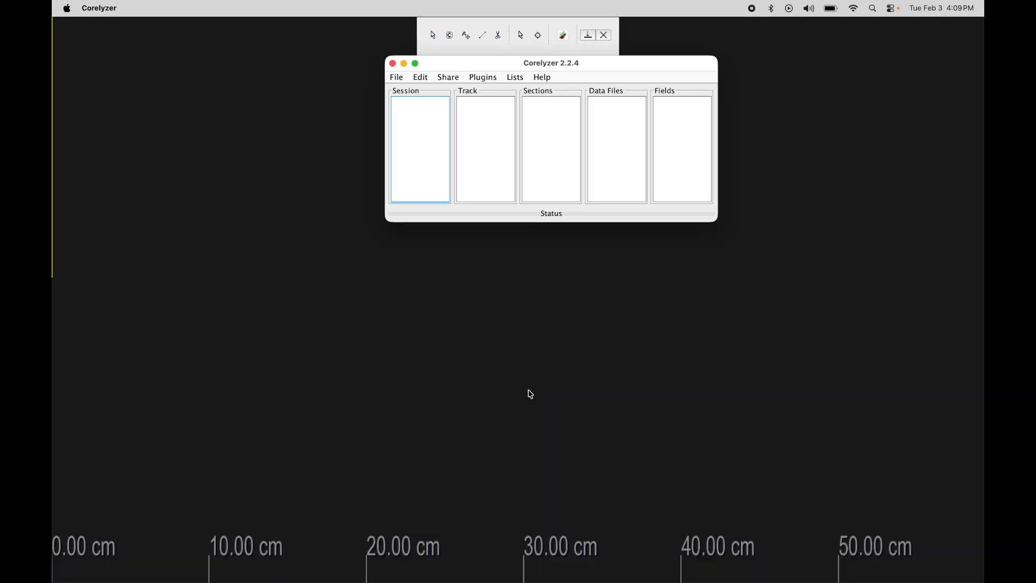
# Step: Pan the empty canvas away from its origin and move the main window near the middle of the canvas
pyautogui.moveTo(210, 174); pyautogui.dragTo(273, 259)
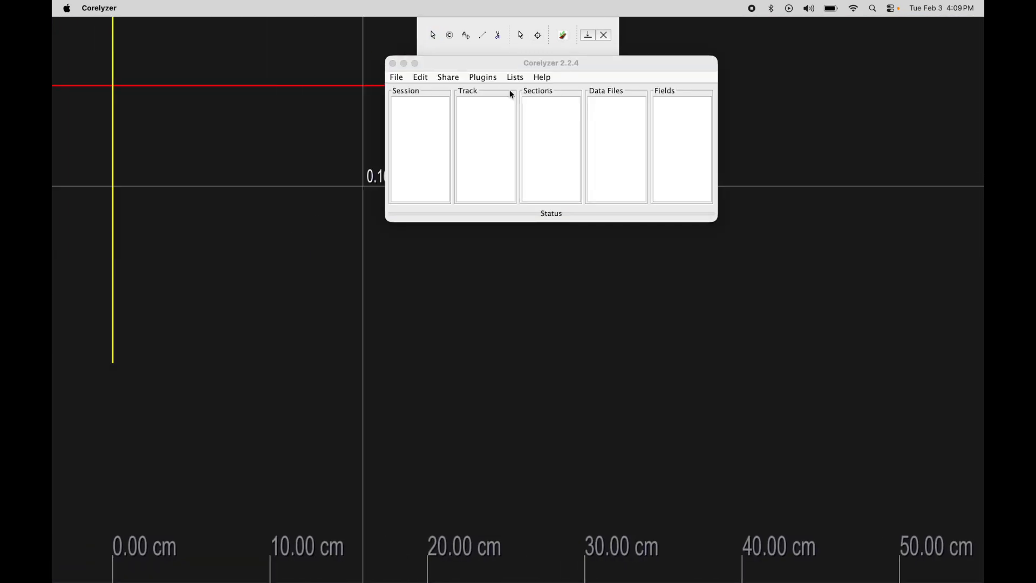
pyautogui.moveTo(593, 69); pyautogui.dragTo(558, 189)
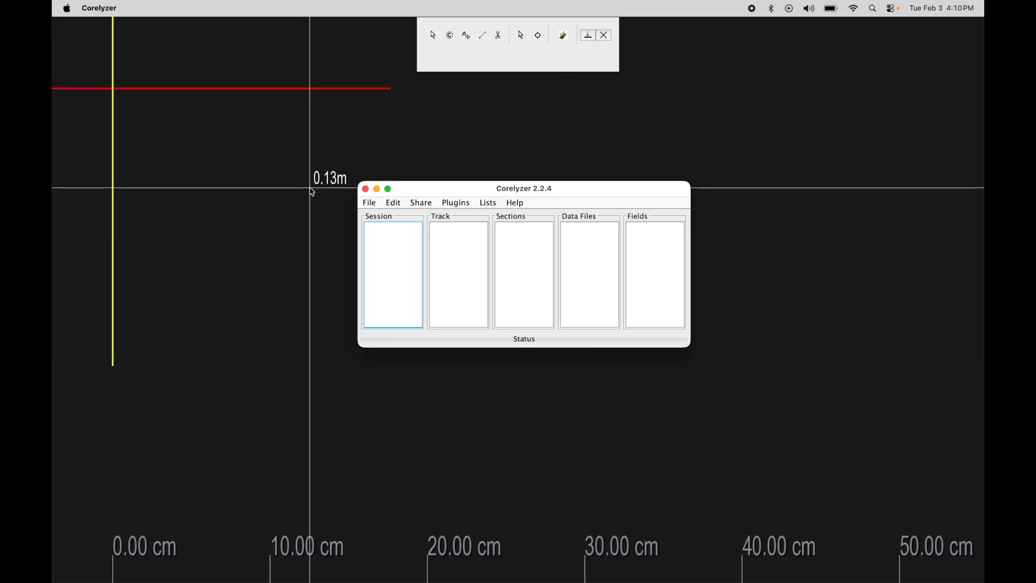
pyautogui.click(228, 175)
pyautogui.moveTo(213, 146); pyautogui.dragTo(234, 154)
pyautogui.moveTo(429, 194); pyautogui.dragTo(572, 192)
pyautogui.moveTo(344, 182); pyautogui.dragTo(347, 201)
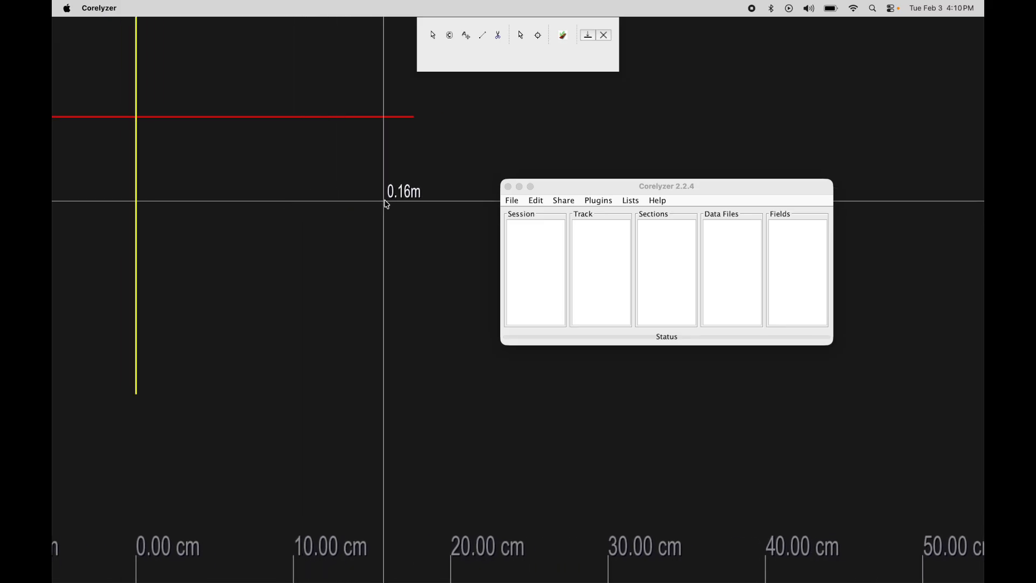
pyautogui.moveTo(614, 183); pyautogui.dragTo(486, 208)
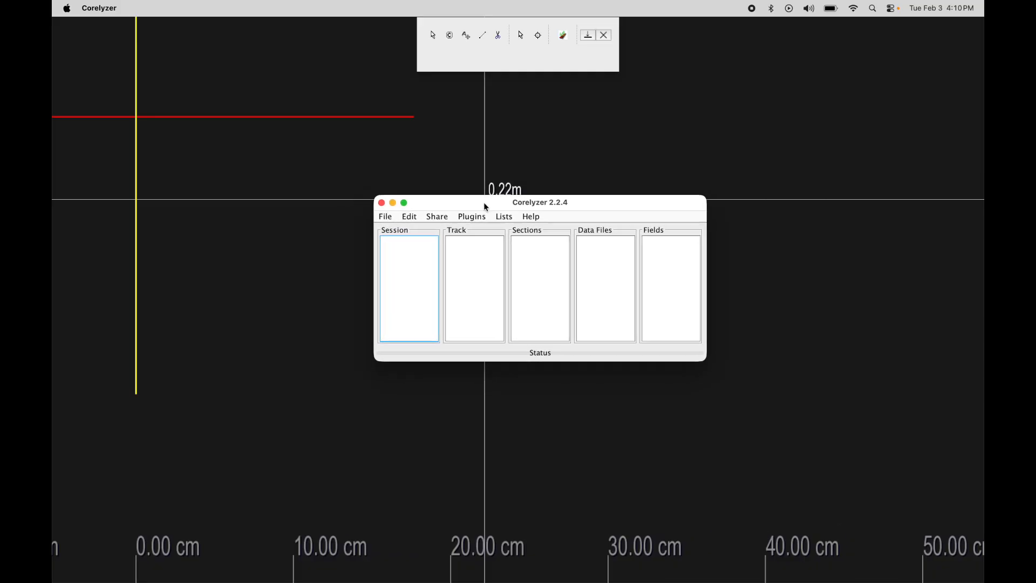
pyautogui.click(387, 217)
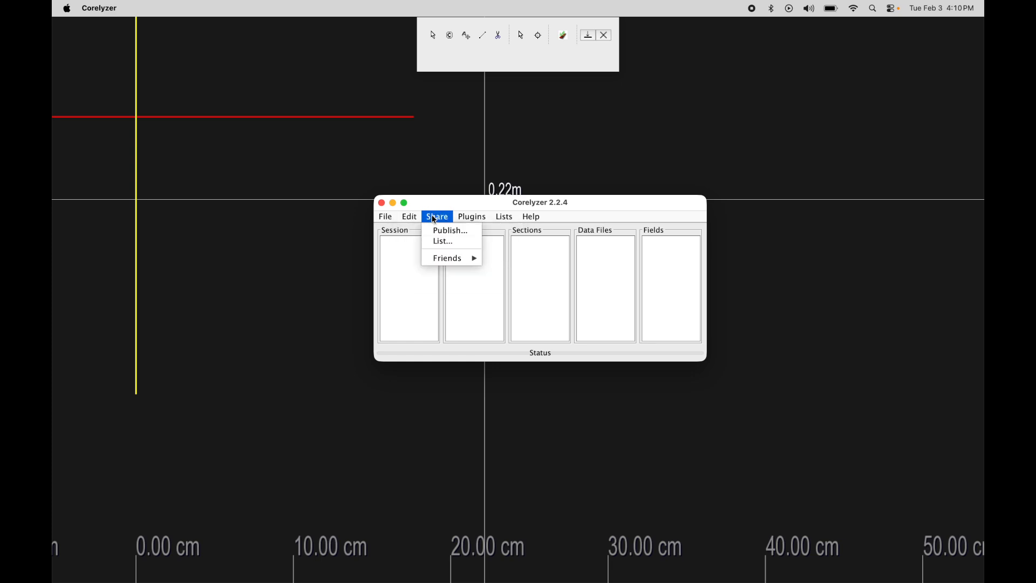
pyautogui.click(530, 216)
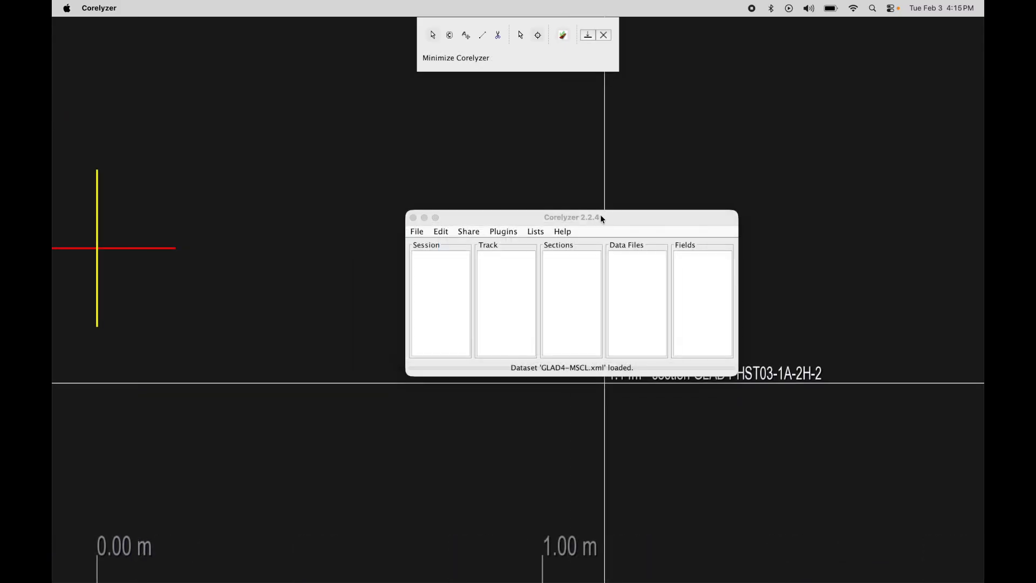
# Step: Open the session file GLAD4_simple_session.cml from the Corelyzer Tutorial Data folder
pyautogui.click(601, 216)
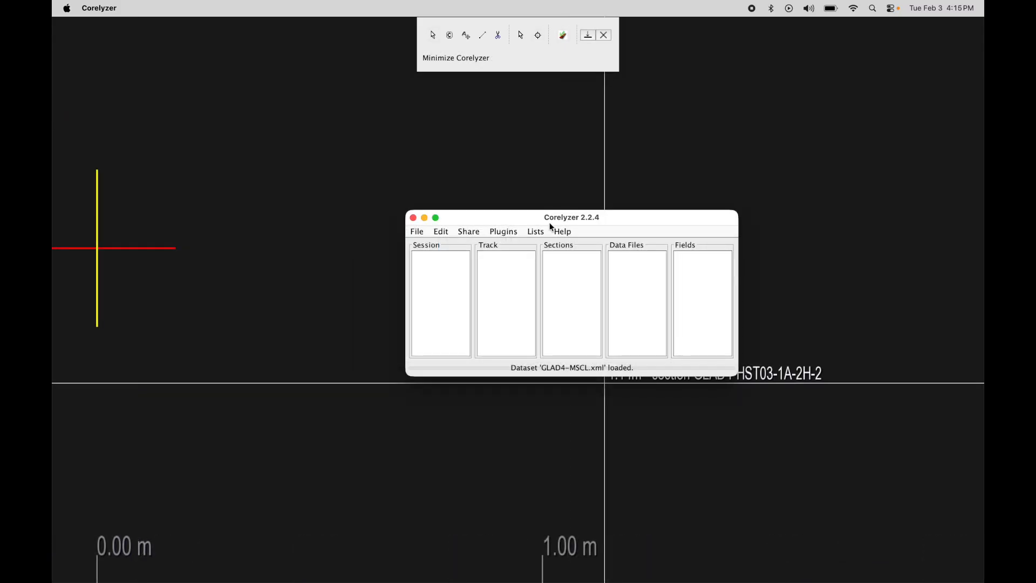
pyautogui.click(416, 232)
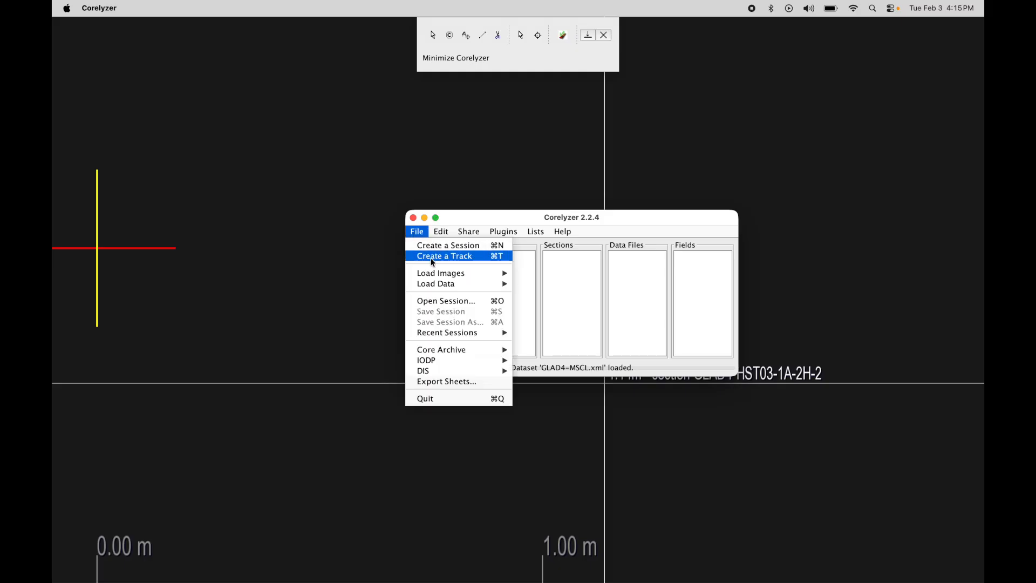
pyautogui.click(443, 301)
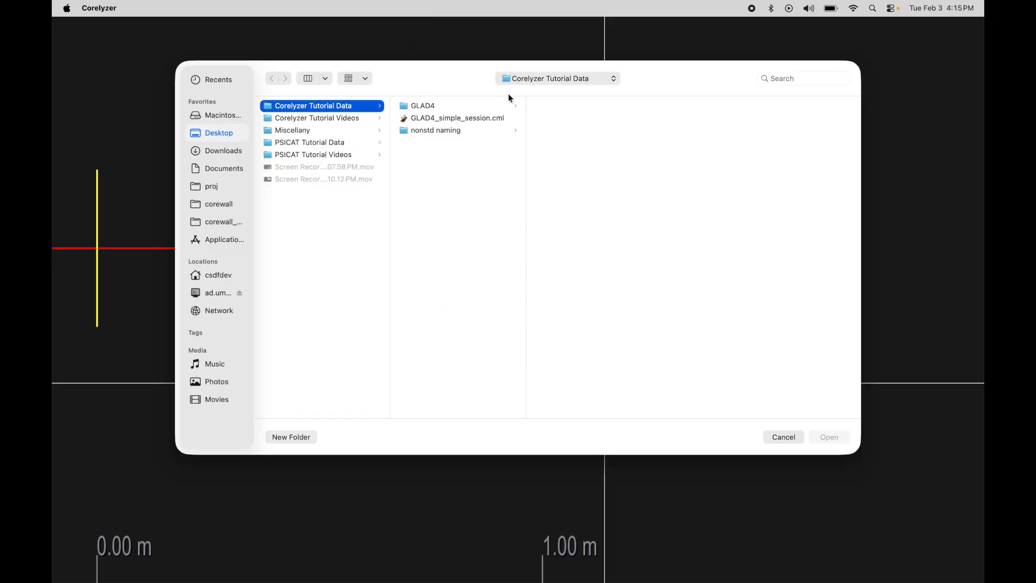
pyautogui.click(496, 172)
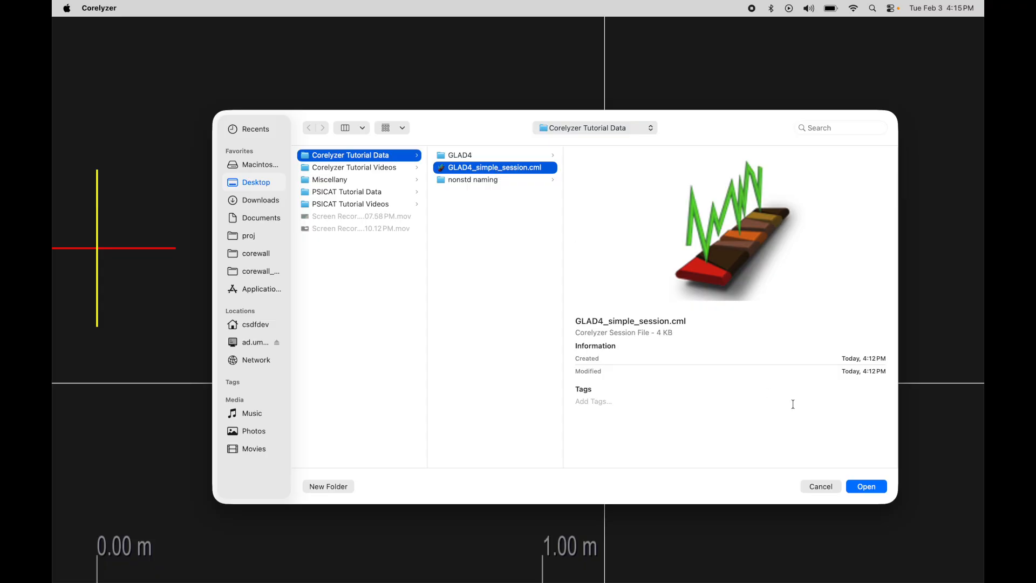
pyautogui.click(868, 480)
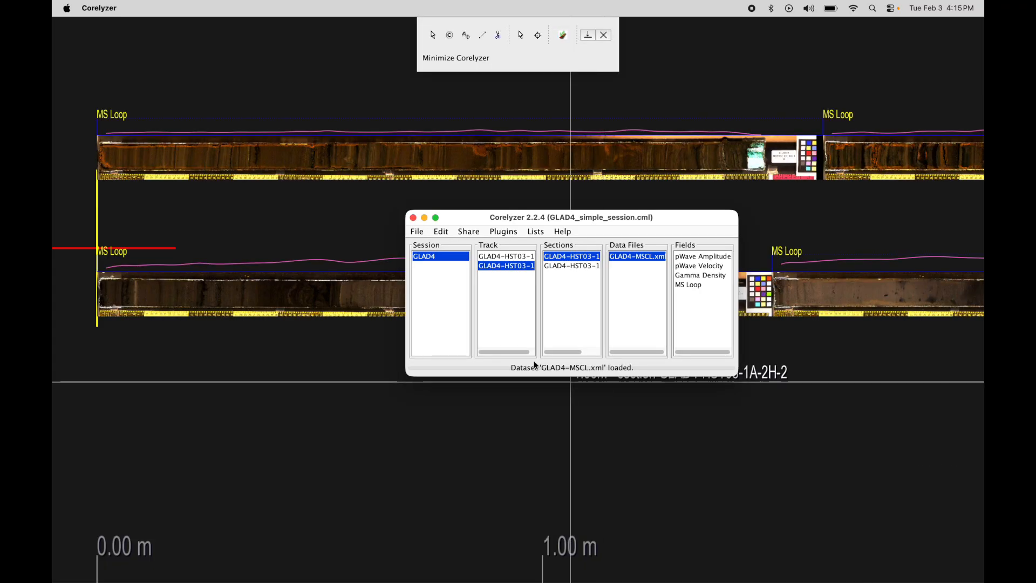
# Step: Browse both tracks and the second section of the GLAD4 session, leaving track GLAD4-HST03-1A selected
pyautogui.click(494, 258)
pyautogui.click(496, 266)
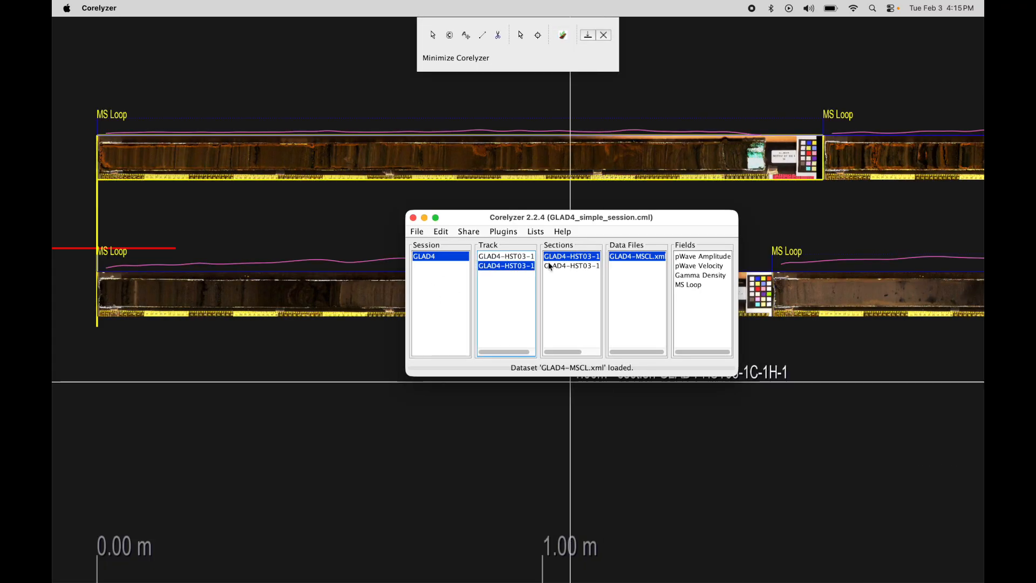
pyautogui.click(565, 265)
pyautogui.click(513, 258)
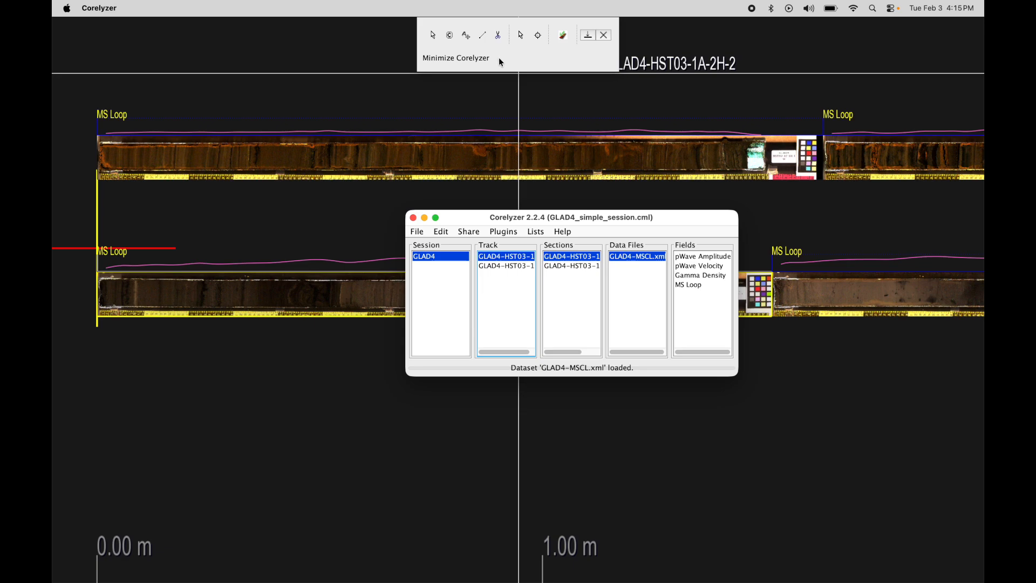
# Step: Switch to Normal mode, pan the core images, and zoom in and back out on them
pyautogui.click(434, 37)
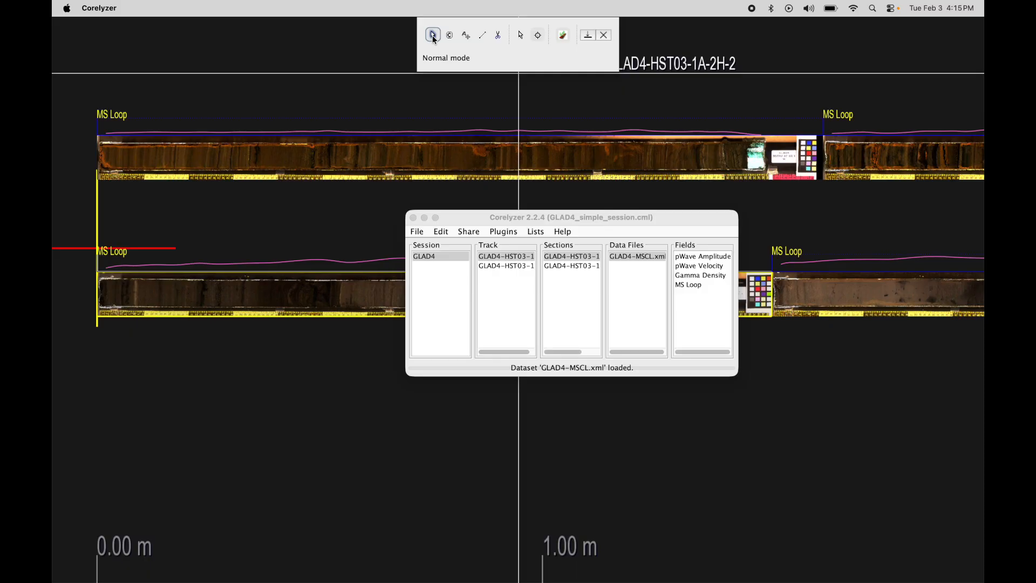
pyautogui.moveTo(256, 92); pyautogui.dragTo(294, 132)
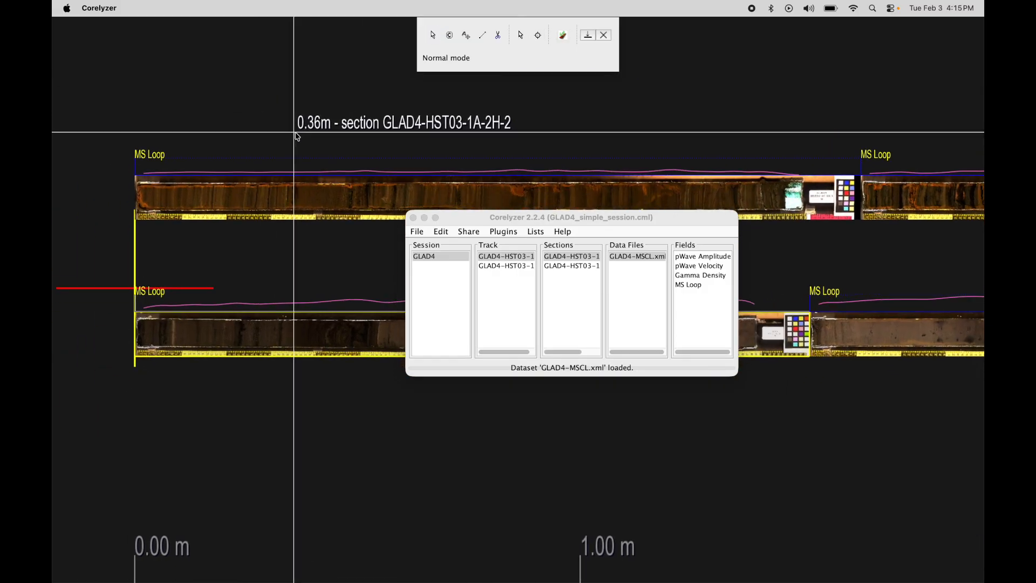
pyautogui.scroll(10, 296, 214)
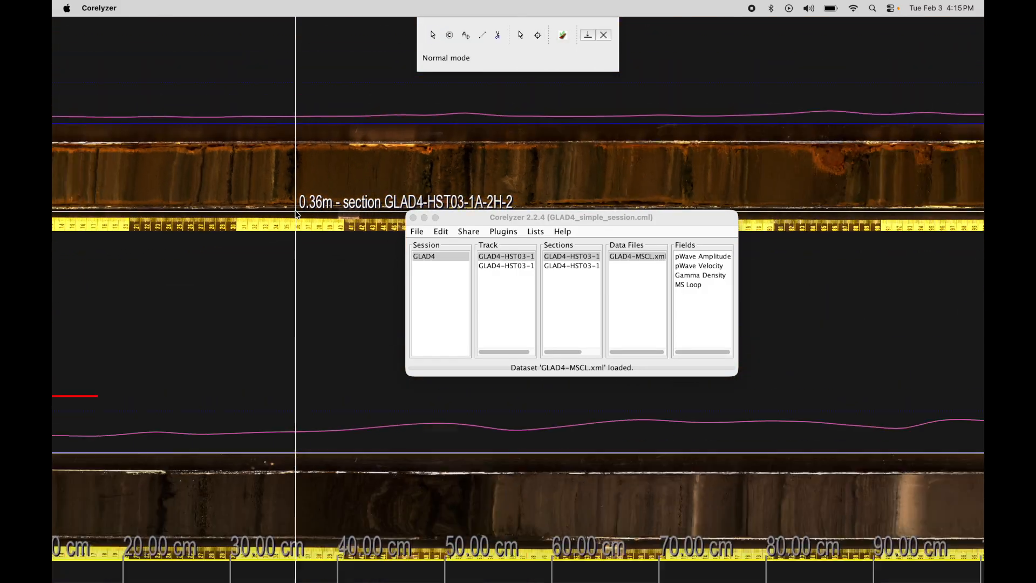
pyautogui.scroll(-5, 296, 214)
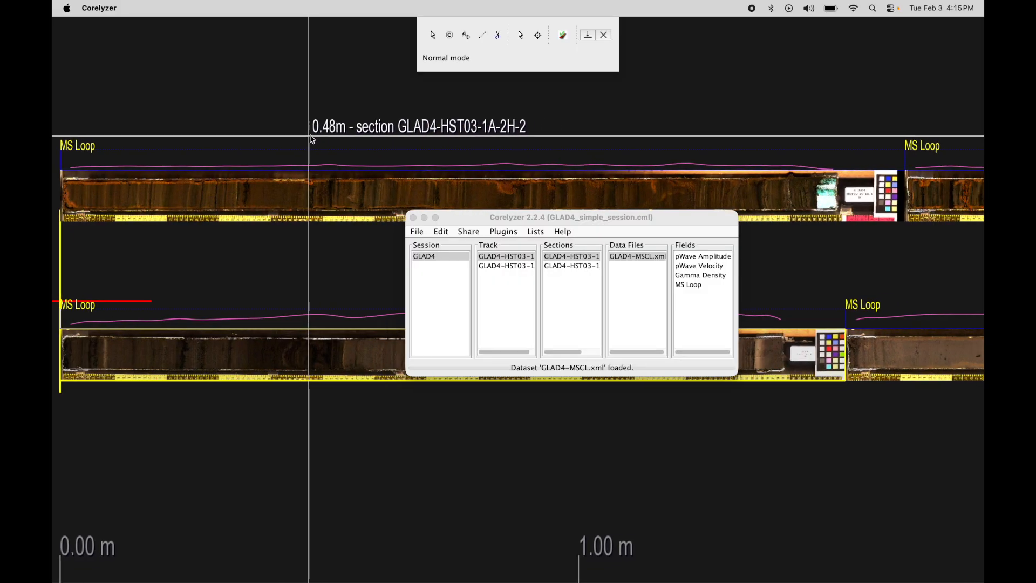
# Step: Switch the canvas to the regular navigation cursor and back to the CrossHair cursor
pyautogui.click(488, 36)
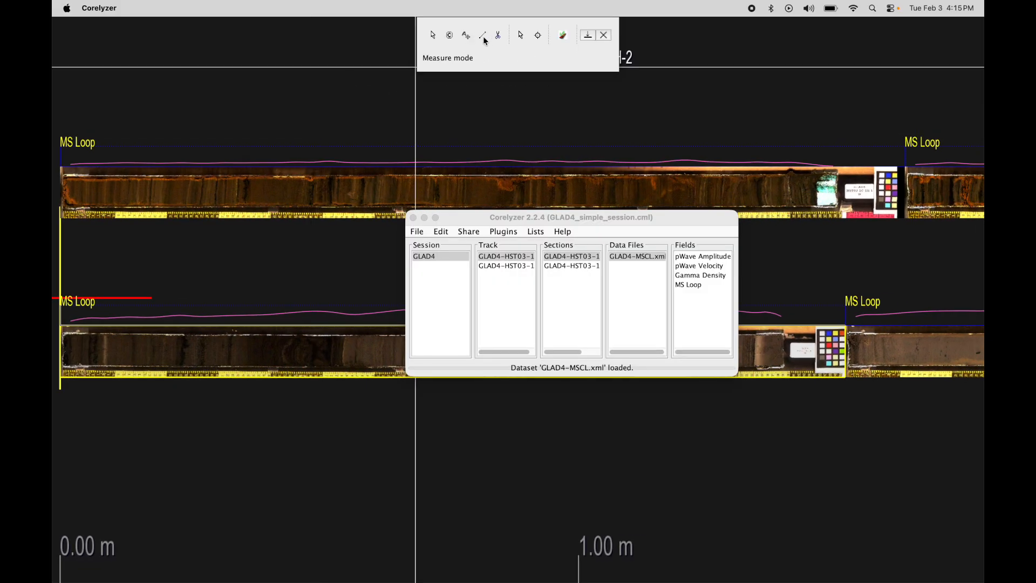
pyautogui.click(519, 37)
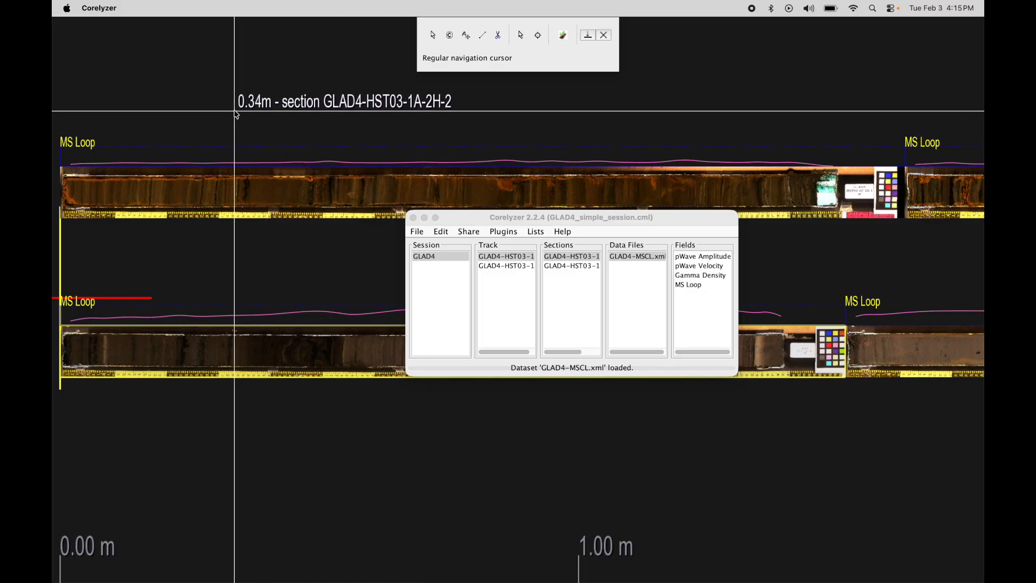
pyautogui.click(521, 36)
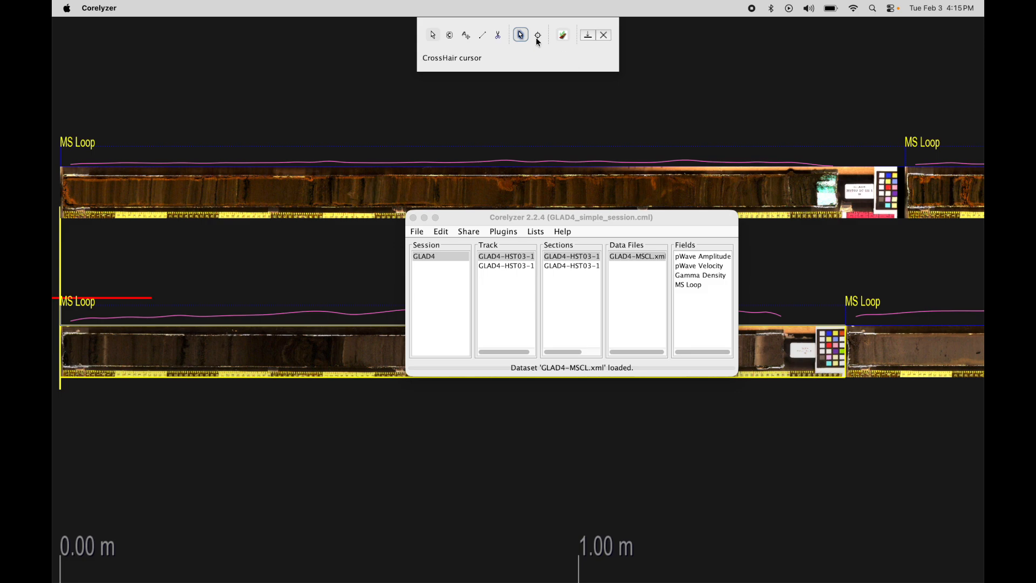
pyautogui.click(538, 37)
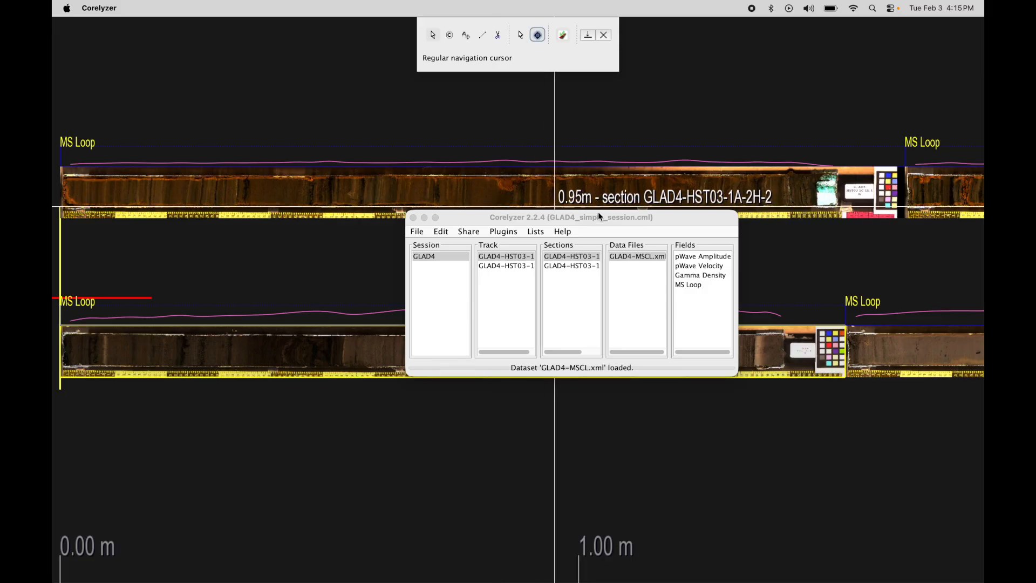
# Step: Move the main window lower over the canvas and enlarge it until the full track names fit
pyautogui.moveTo(598, 212); pyautogui.dragTo(638, 237)
pyautogui.moveTo(725, 244); pyautogui.dragTo(680, 311)
pyautogui.moveTo(735, 465); pyautogui.dragTo(798, 522)
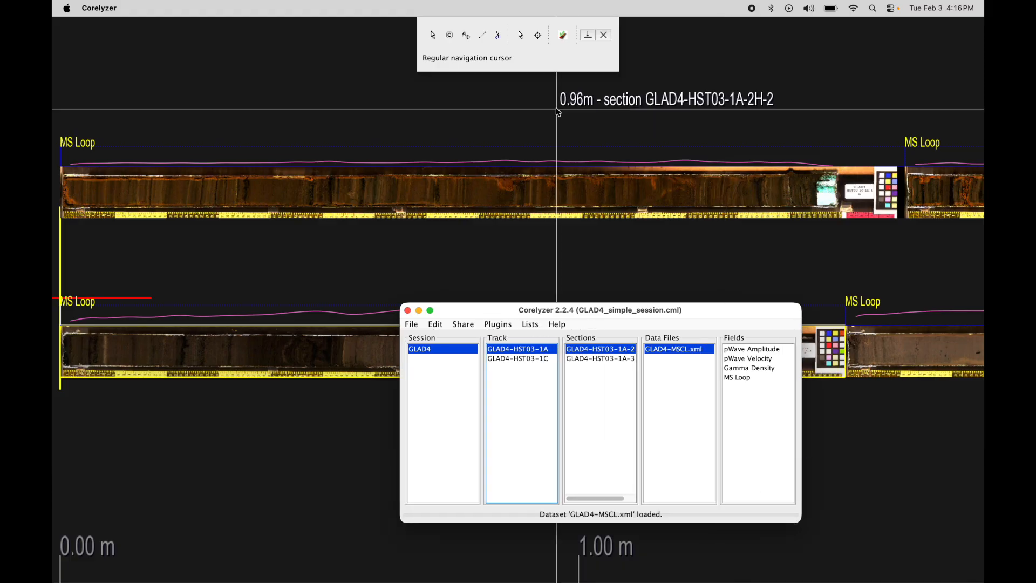
# Step: Hide and reshow the main window, and minimize and restore the whole Corelyzer application
pyautogui.click(563, 36)
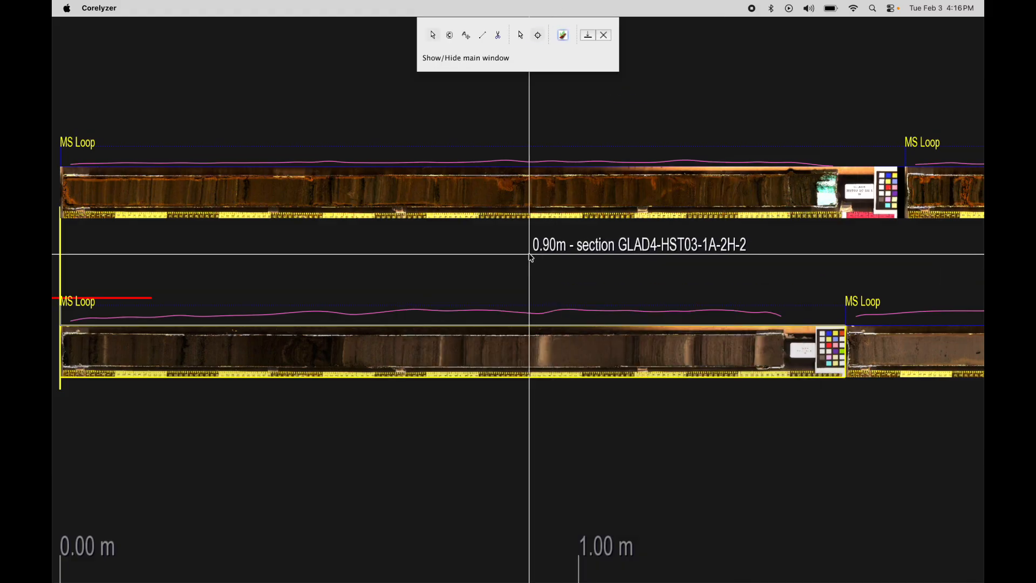
pyautogui.click(564, 36)
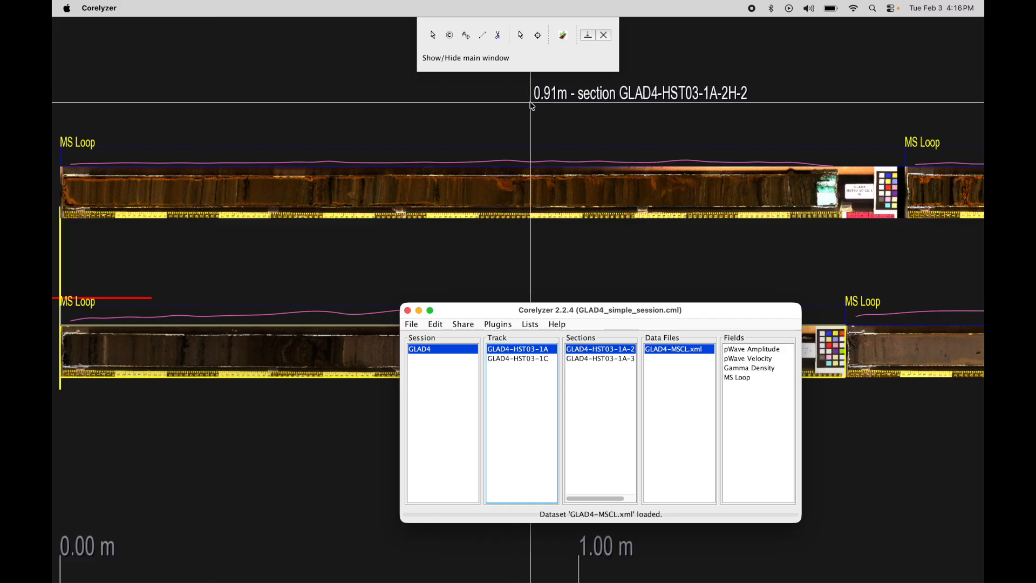
pyautogui.click(588, 35)
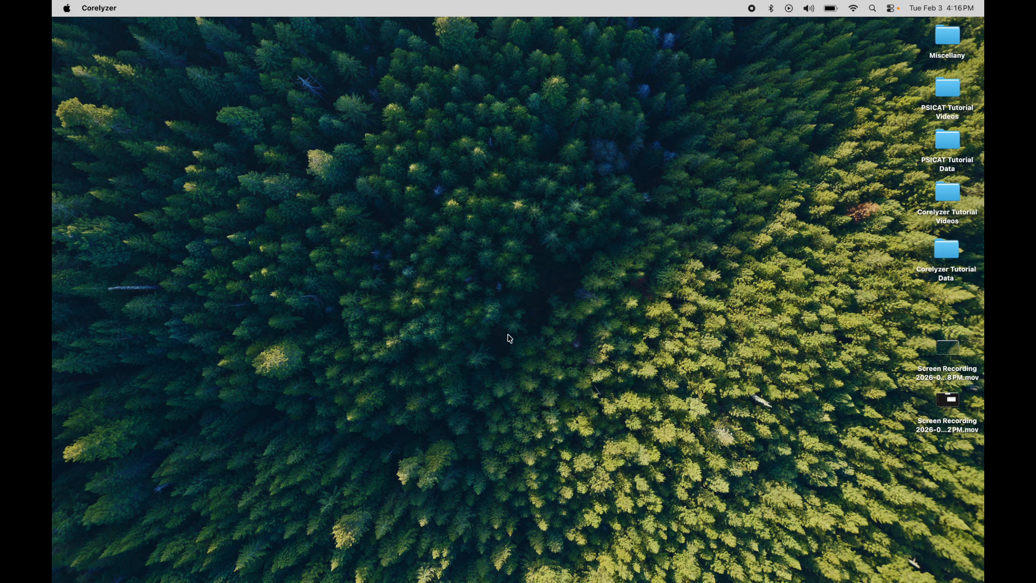
pyautogui.moveTo(656, 578)
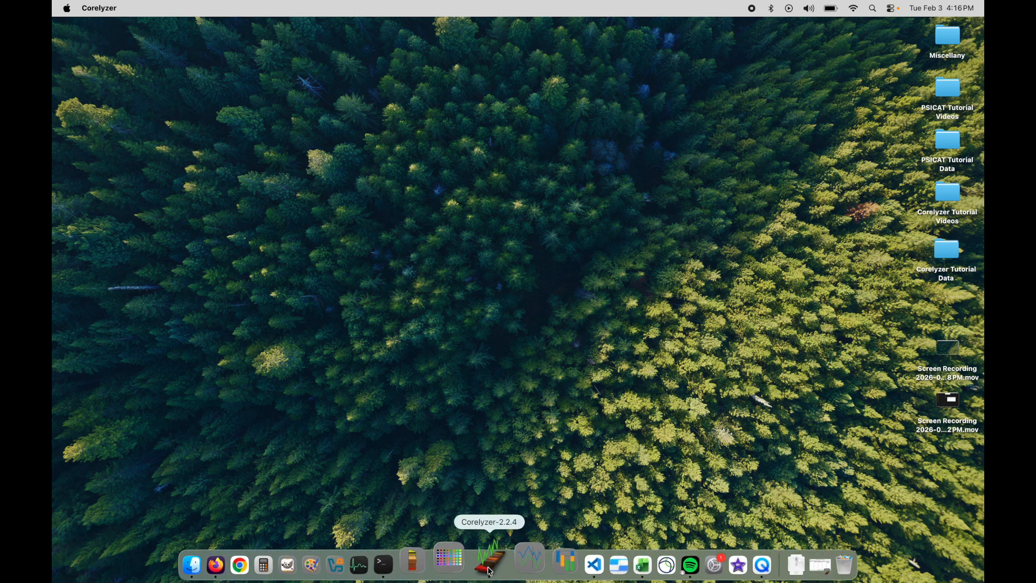
pyautogui.click(490, 563)
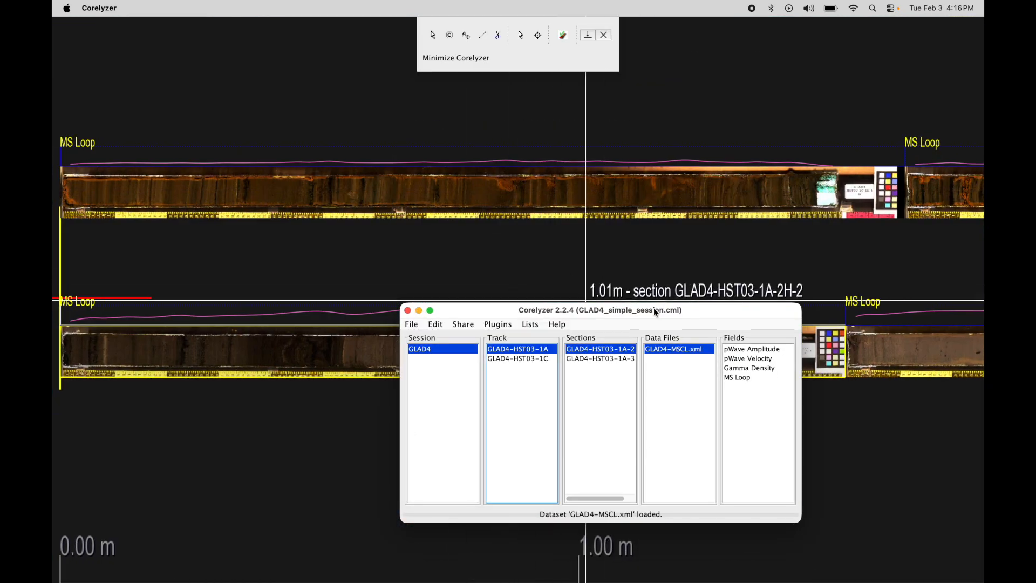
pyautogui.moveTo(710, 308); pyautogui.dragTo(711, 297)
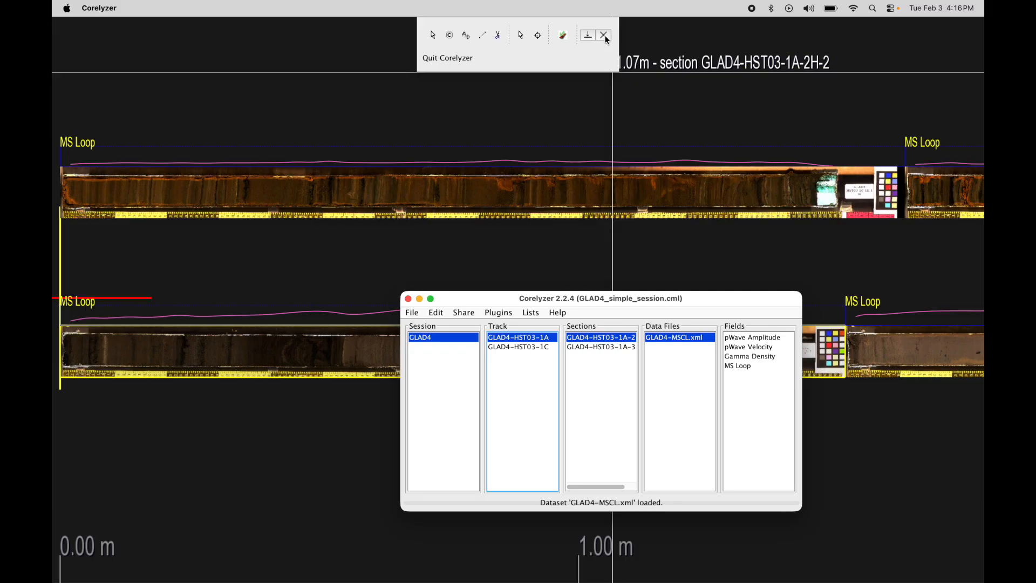
# Step: View the File commands down to Quit, close them without choosing any, and shift the main window slightly
pyautogui.click(413, 315)
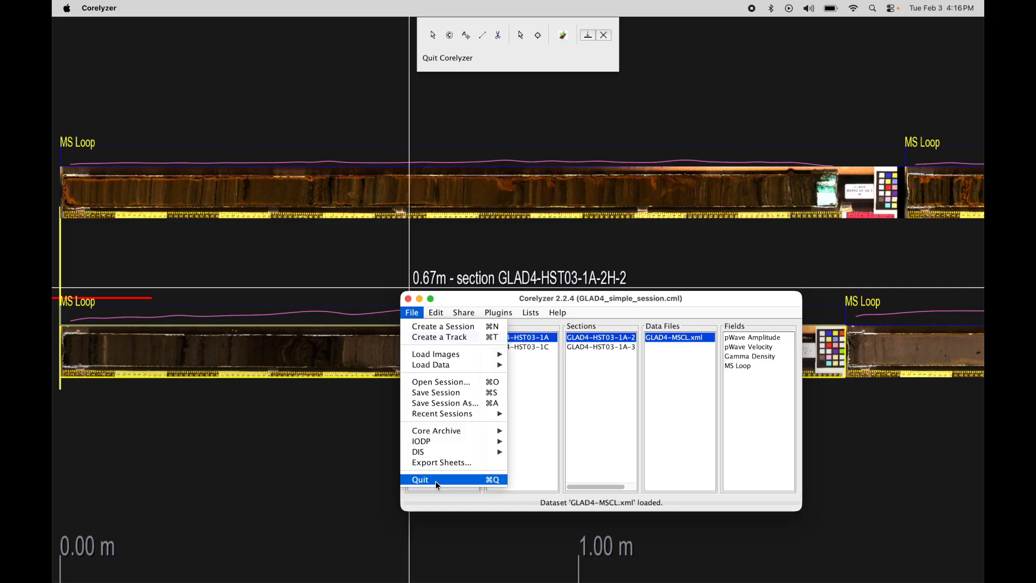
pyautogui.click(722, 306)
pyautogui.moveTo(722, 303); pyautogui.dragTo(739, 304)
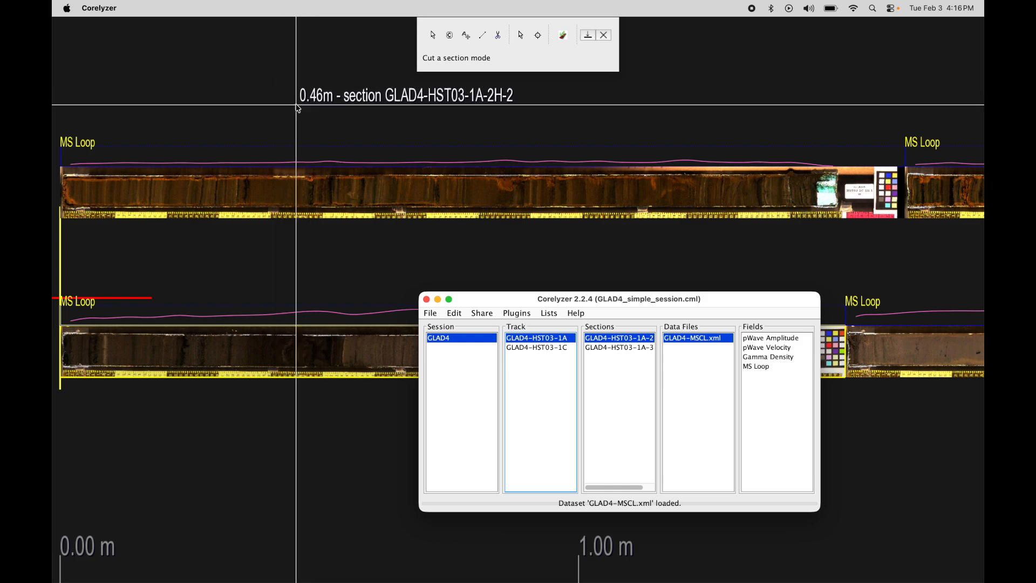
# Step: Pan the core images across the canvas and zoom in and out on them around the 0.4 m depth
pyautogui.click(227, 122)
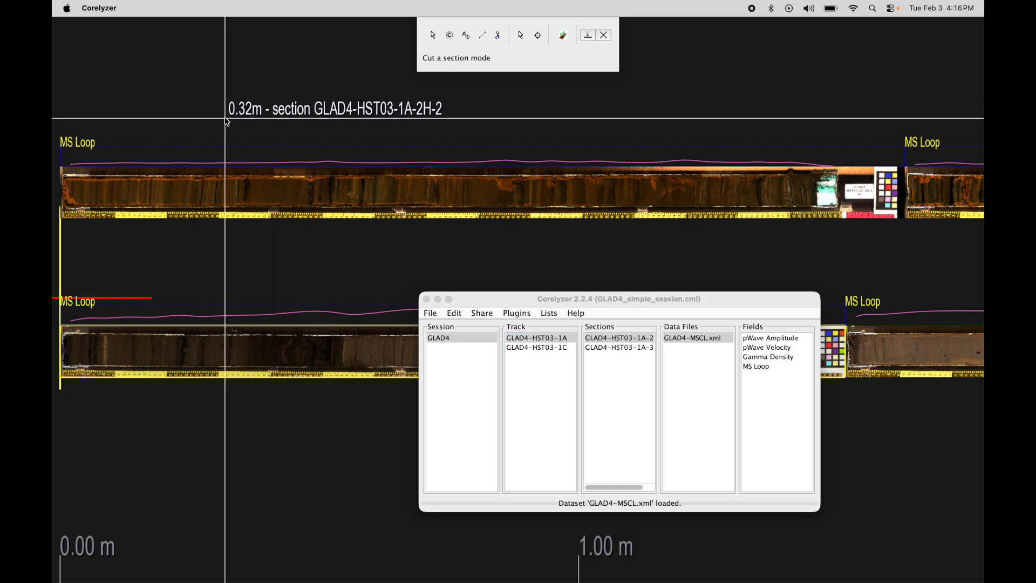
pyautogui.moveTo(228, 122); pyautogui.dragTo(238, 86)
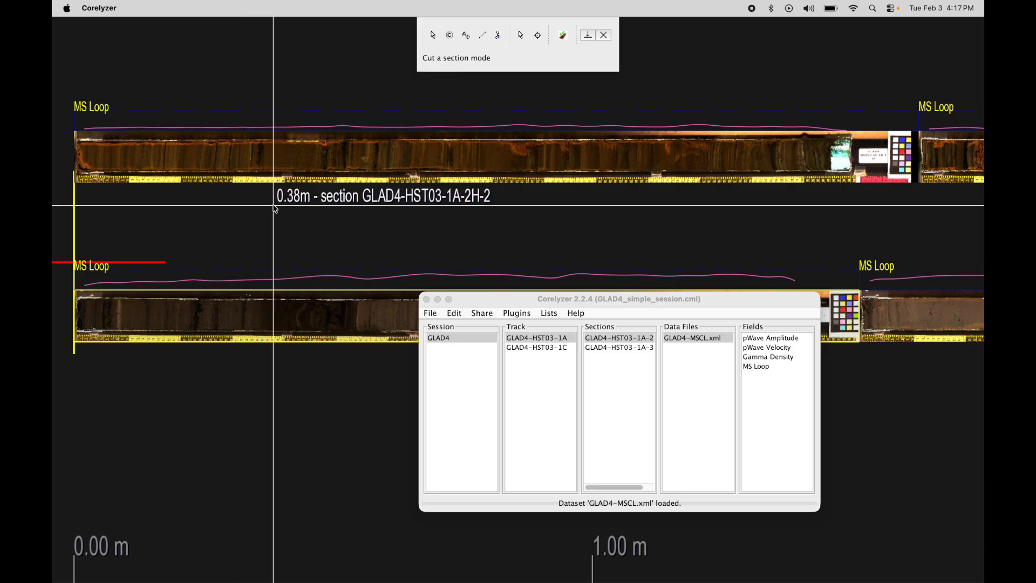
pyautogui.scroll(10, 250, 186)
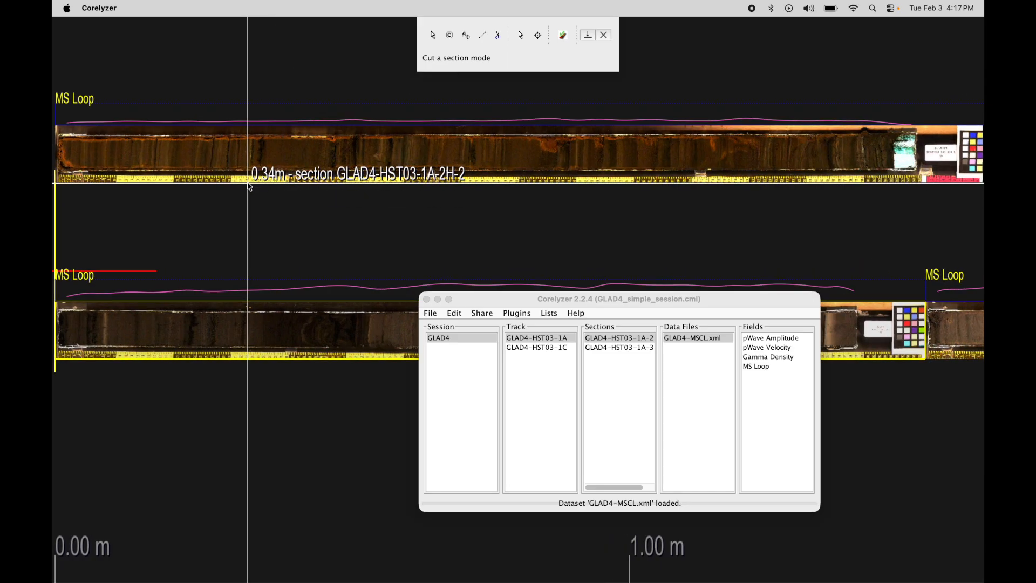
pyautogui.scroll(2, 250, 186)
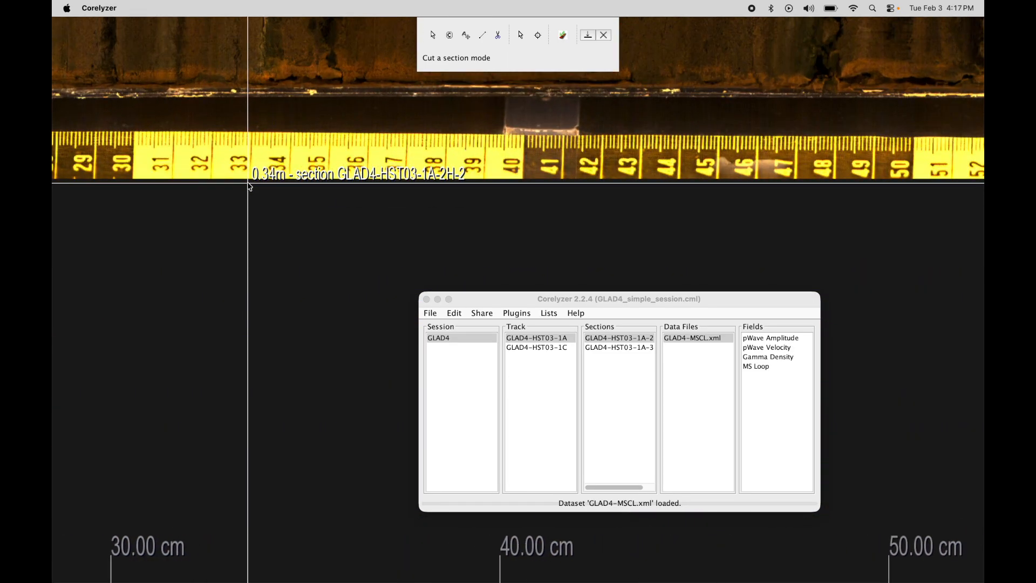
pyautogui.scroll(-15, 250, 186)
pyautogui.scroll(-1, 249, 185)
pyautogui.moveTo(243, 212); pyautogui.dragTo(318, 222)
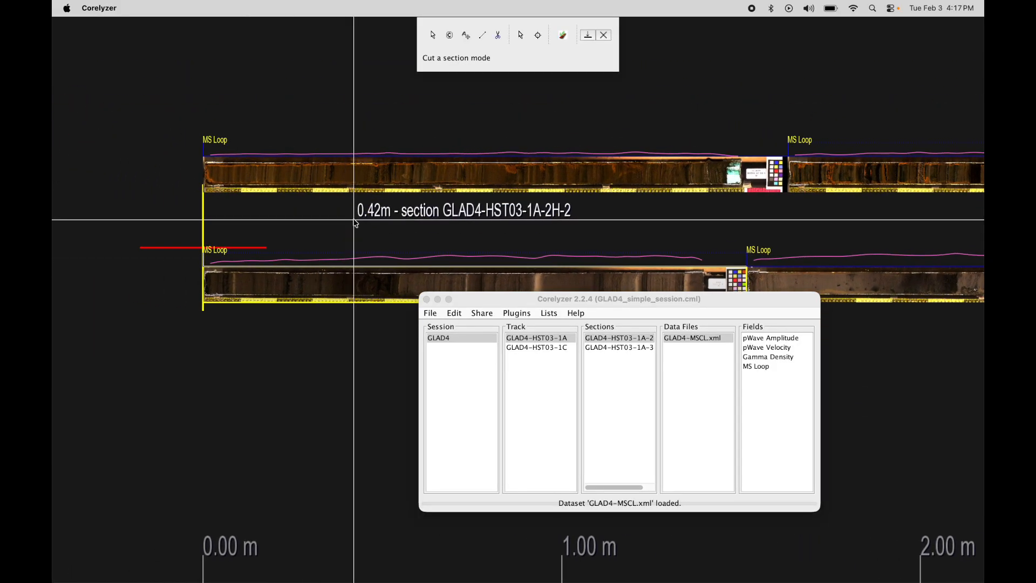
pyautogui.scroll(5, 357, 216)
pyautogui.scroll(3, 358, 227)
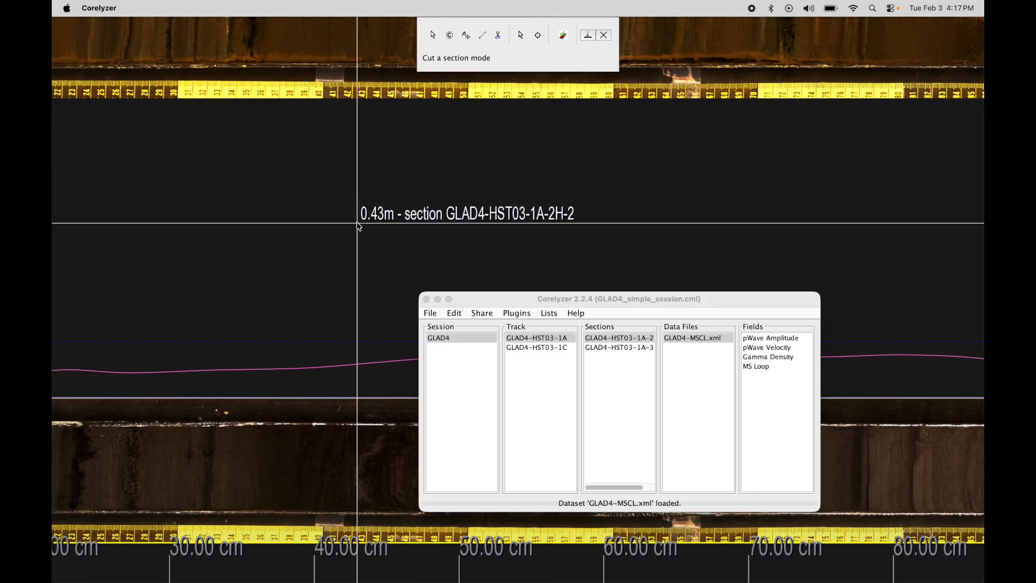
pyautogui.scroll(-8, 357, 227)
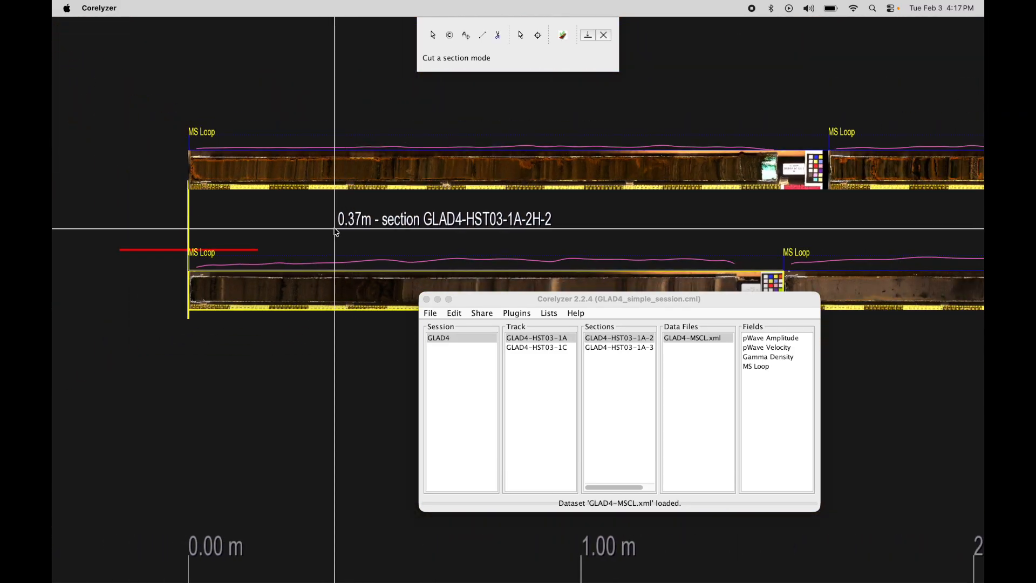
pyautogui.scroll(1, 334, 230)
pyautogui.scroll(5, 335, 230)
pyautogui.scroll(-4, 334, 230)
pyautogui.moveTo(367, 226); pyautogui.dragTo(311, 202)
# Step: Move the main window clear of the cores, then zoom out and pan until both complete tracks fit on the canvas
pyautogui.moveTo(720, 301); pyautogui.dragTo(730, 332)
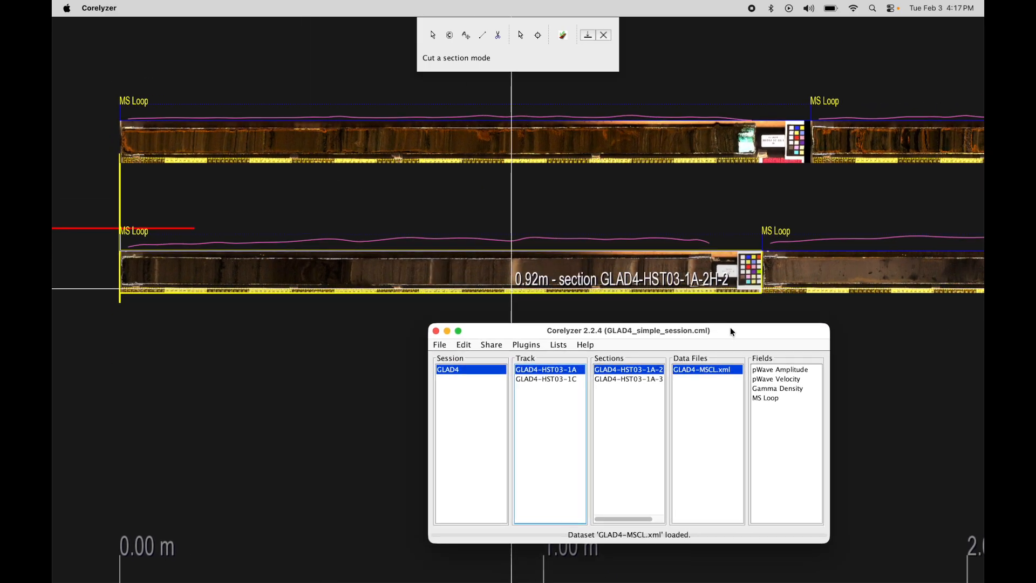
pyautogui.scroll(1, 218, 205)
pyautogui.scroll(3, 218, 206)
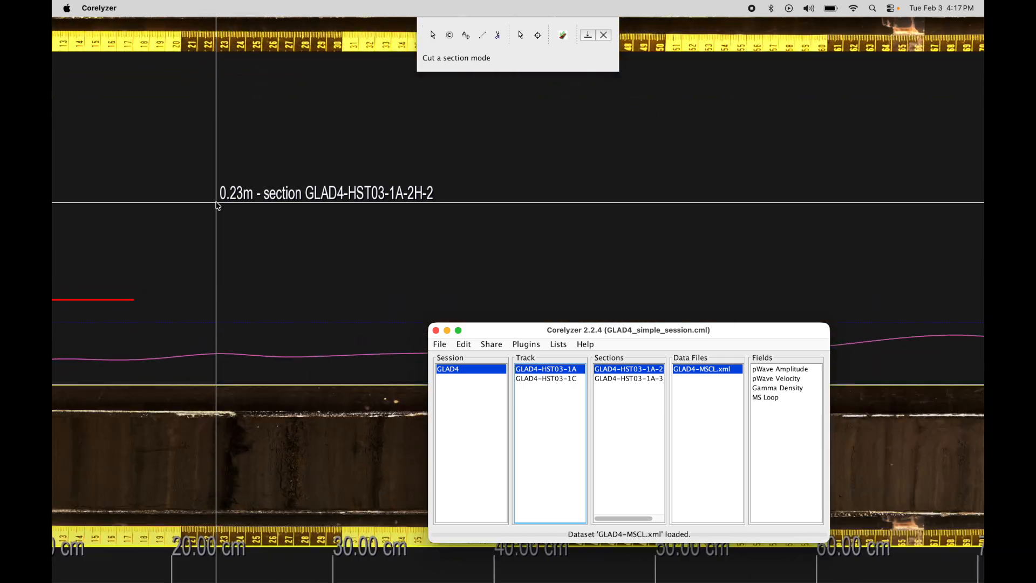
pyautogui.scroll(-6, 217, 206)
pyautogui.scroll(-4, 218, 206)
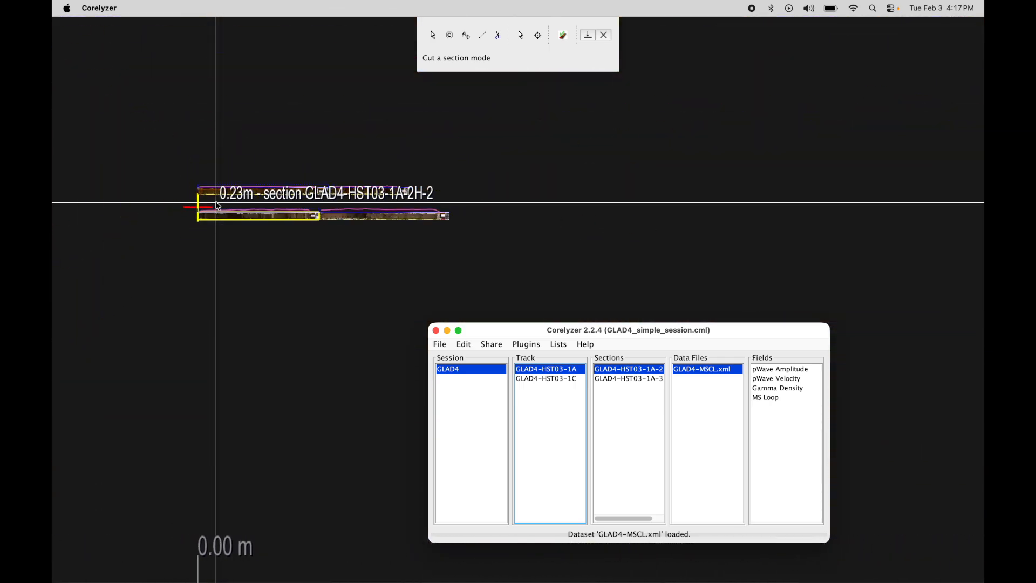
pyautogui.moveTo(296, 265); pyautogui.dragTo(480, 264)
pyautogui.moveTo(600, 249)
pyautogui.mouseDown()
pyautogui.moveTo(393, 247)
pyautogui.moveTo(770, 252)
pyautogui.moveTo(370, 254)
pyautogui.moveTo(394, 234)
pyautogui.moveTo(358, 227)
pyautogui.moveTo(423, 227)
pyautogui.moveTo(416, 218)
pyautogui.mouseUp()
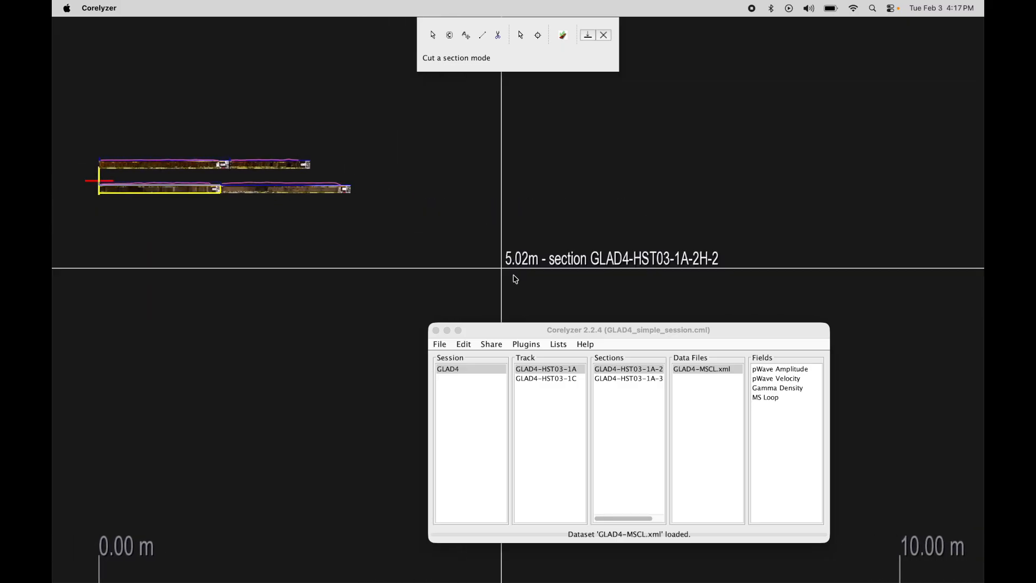
# Step: Place the main window beside the cores and switch the track selection between GLAD4-HST03-1C and GLAD4-HST03-1A
pyautogui.click(688, 330)
pyautogui.moveTo(688, 330); pyautogui.dragTo(646, 172)
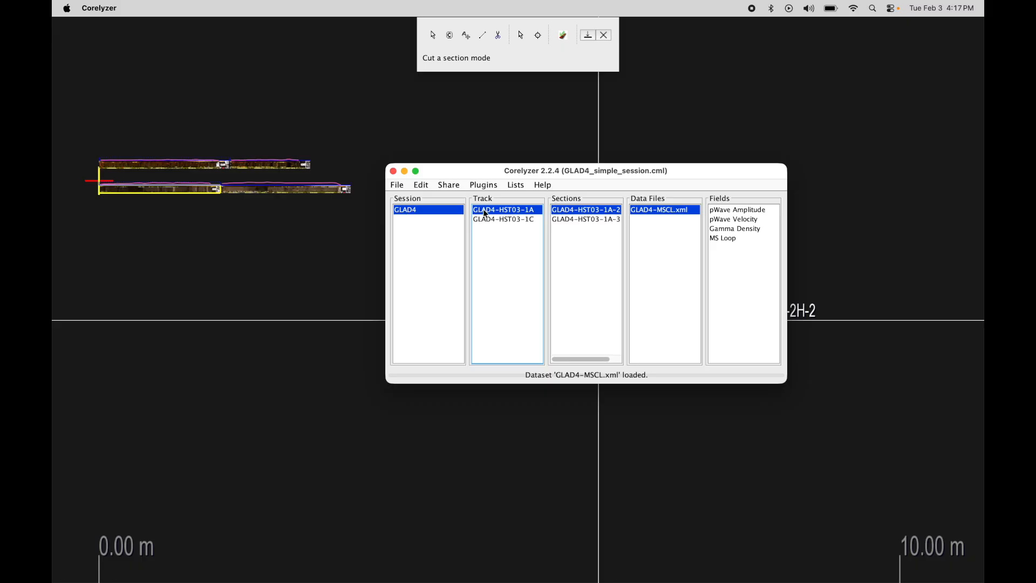
pyautogui.click(500, 218)
pyautogui.click(501, 211)
pyautogui.click(503, 220)
pyautogui.click(504, 210)
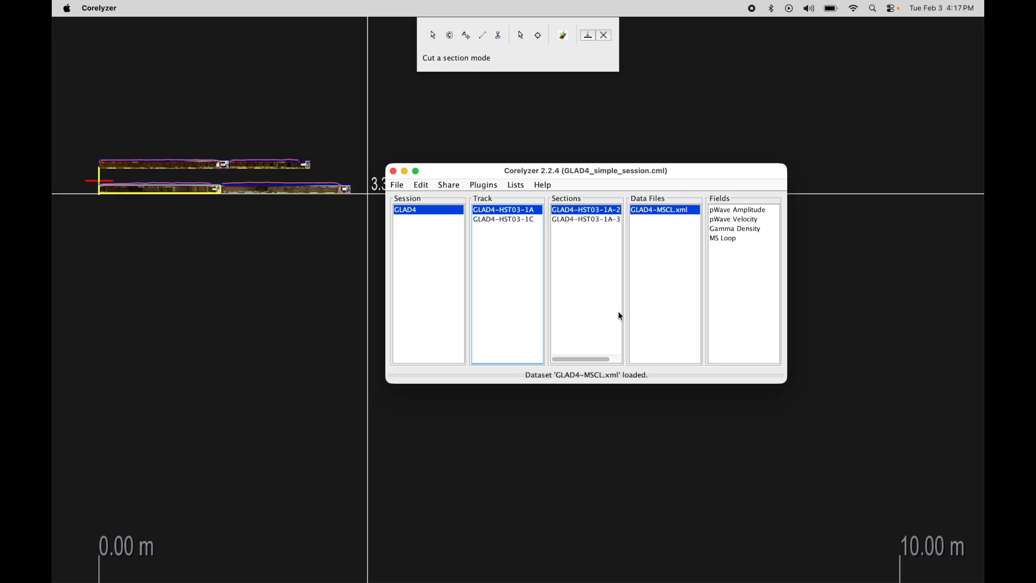
# Step: Highlight each section of track GLAD4-HST03-1A, then each section of GLAD4-HST03-1C, ending on the latter's first section
pyautogui.click(607, 220)
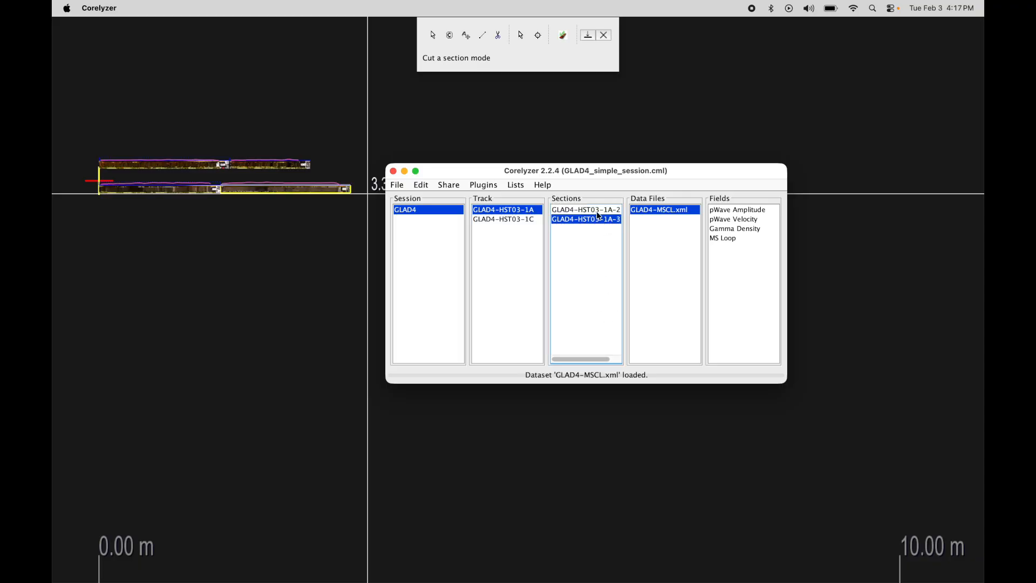
pyautogui.click(597, 210)
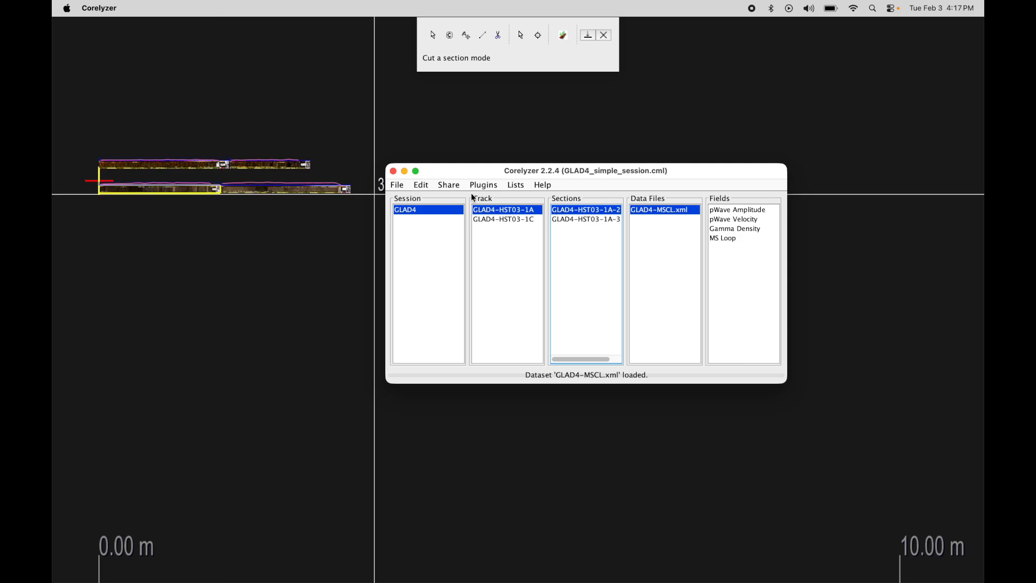
pyautogui.click(577, 218)
pyautogui.click(516, 218)
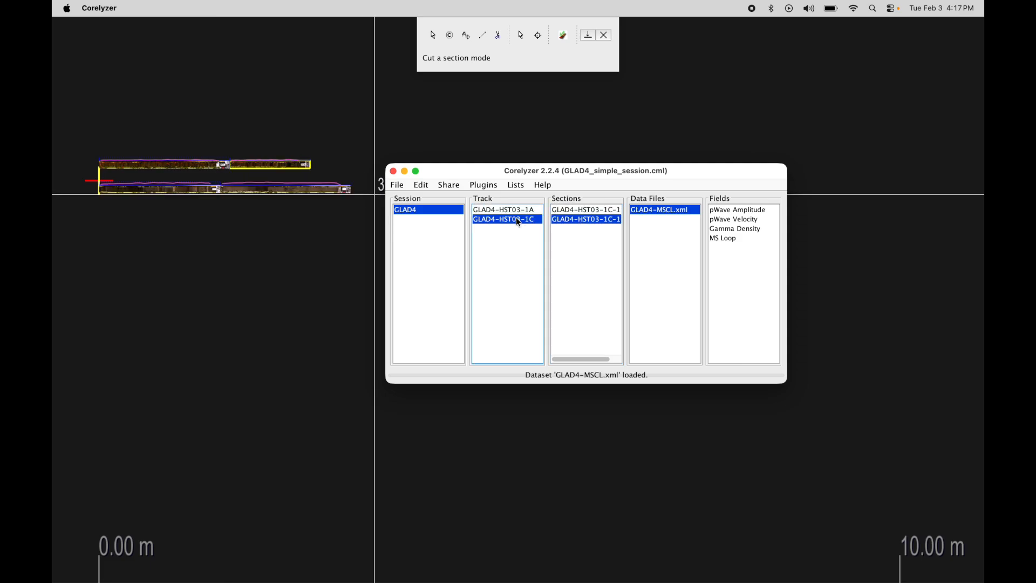
pyautogui.click(573, 208)
pyautogui.click(573, 217)
pyautogui.click(580, 208)
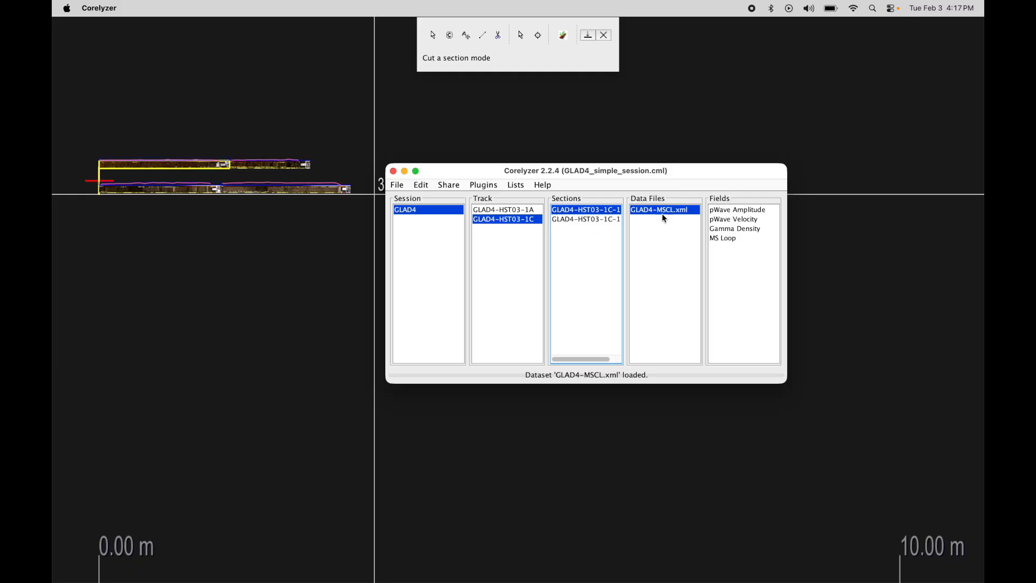
# Step: Select the pWave Amplitude, pWave Velocity, Gamma Density and MS Loop fields in turn, and return to pWave Amplitude
pyautogui.click(749, 210)
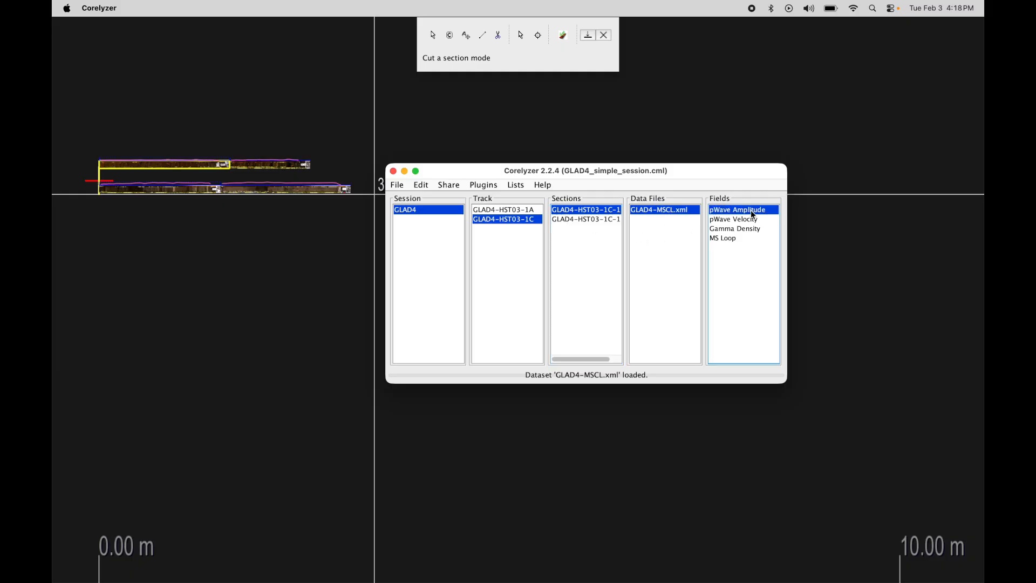
pyautogui.click(746, 220)
pyautogui.click(739, 229)
pyautogui.click(729, 238)
pyautogui.click(737, 229)
pyautogui.click(746, 220)
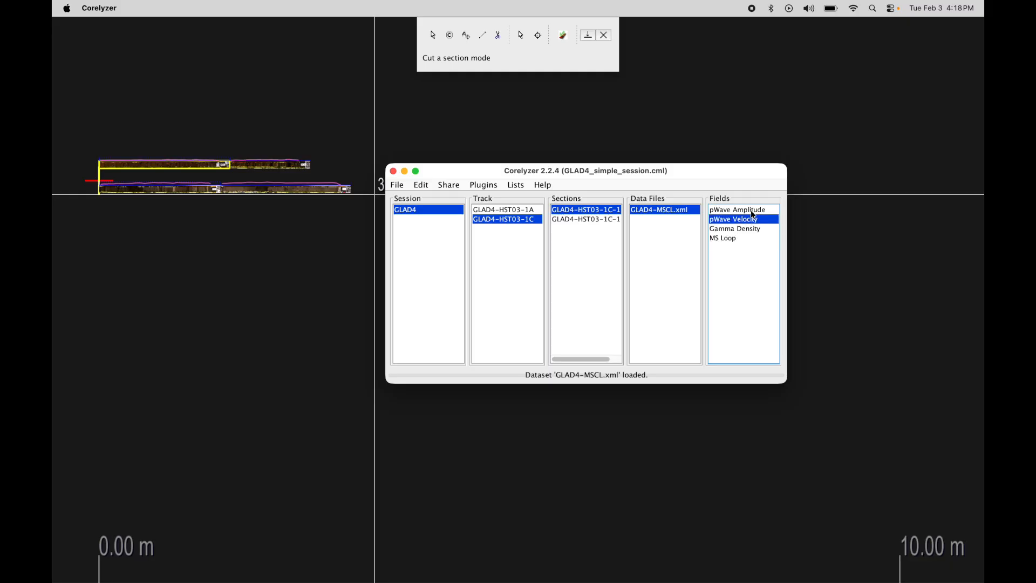
pyautogui.click(750, 210)
# Step: Move the main window away from the core images into the empty canvas area and reduce its height slightly
pyautogui.moveTo(723, 174); pyautogui.dragTo(737, 197)
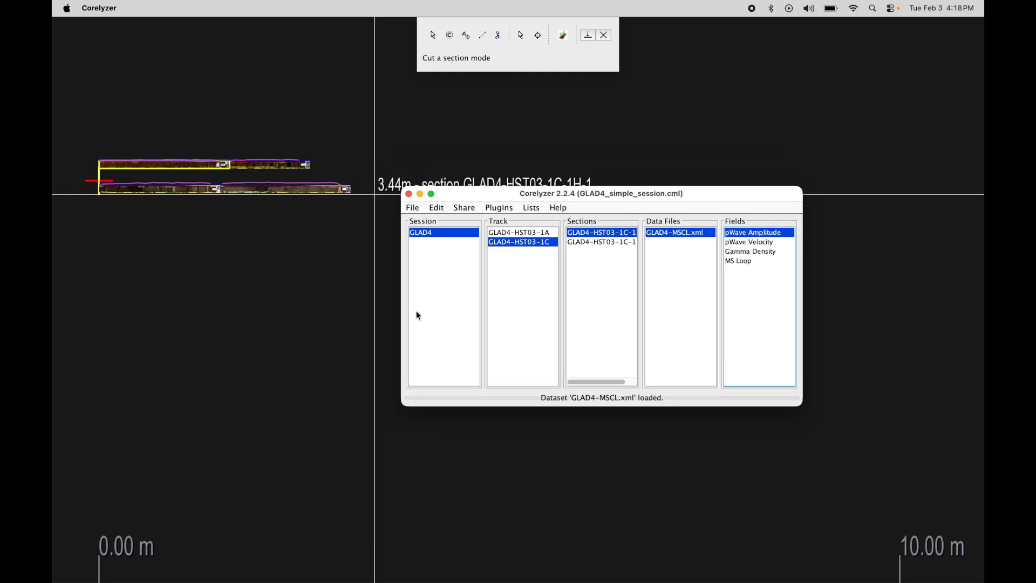
pyautogui.moveTo(724, 196); pyautogui.dragTo(713, 202)
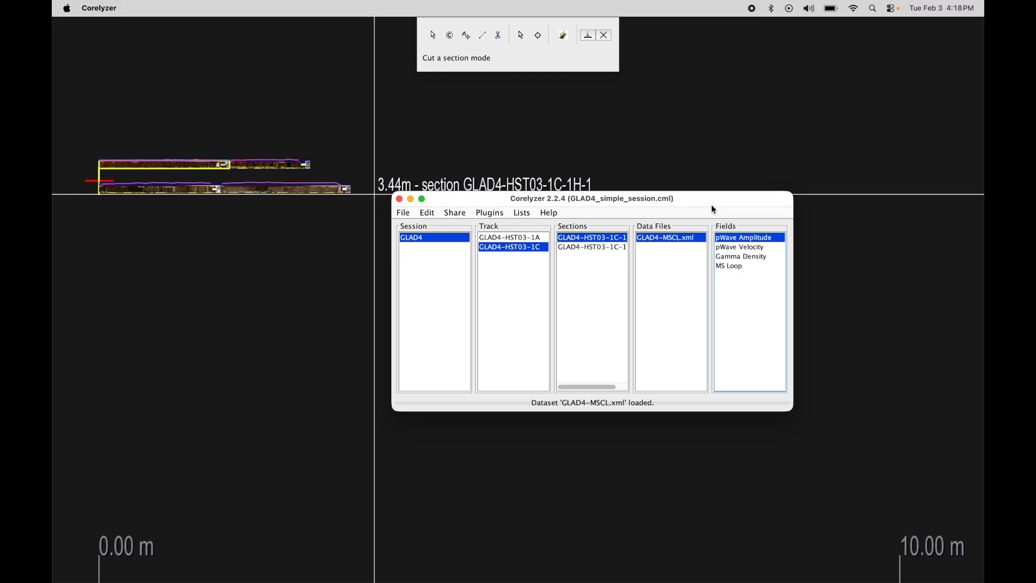
pyautogui.moveTo(710, 204); pyautogui.dragTo(773, 267)
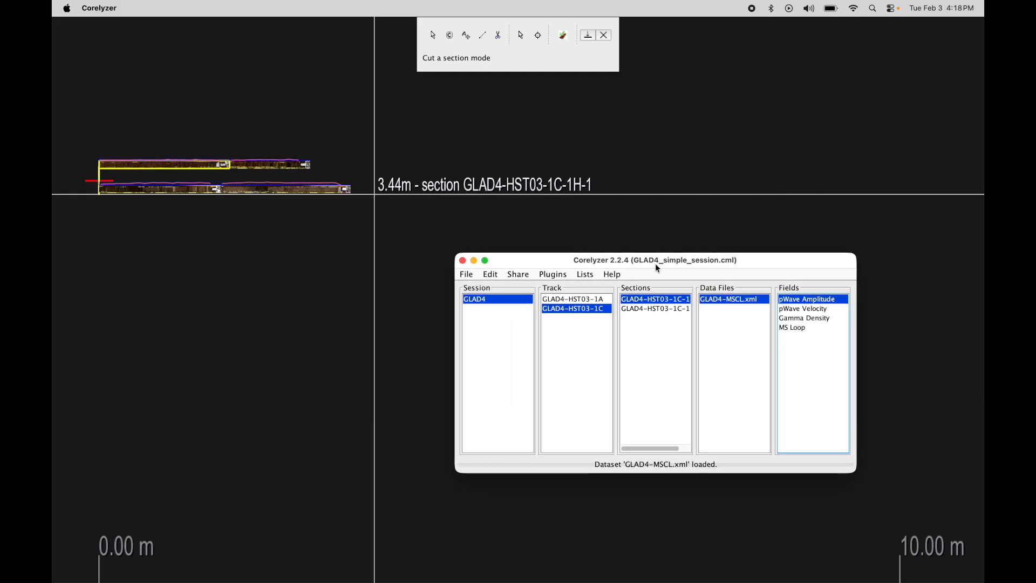
pyautogui.moveTo(528, 267); pyautogui.dragTo(529, 271)
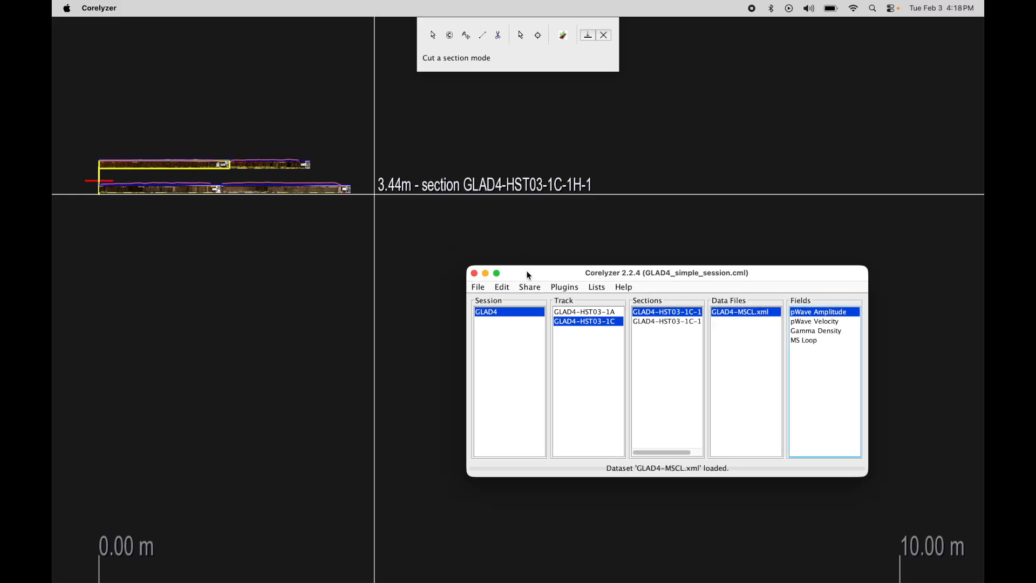
# Step: Open Preferences, examine the User Interface options, and cancel without changing anything
pyautogui.click(510, 289)
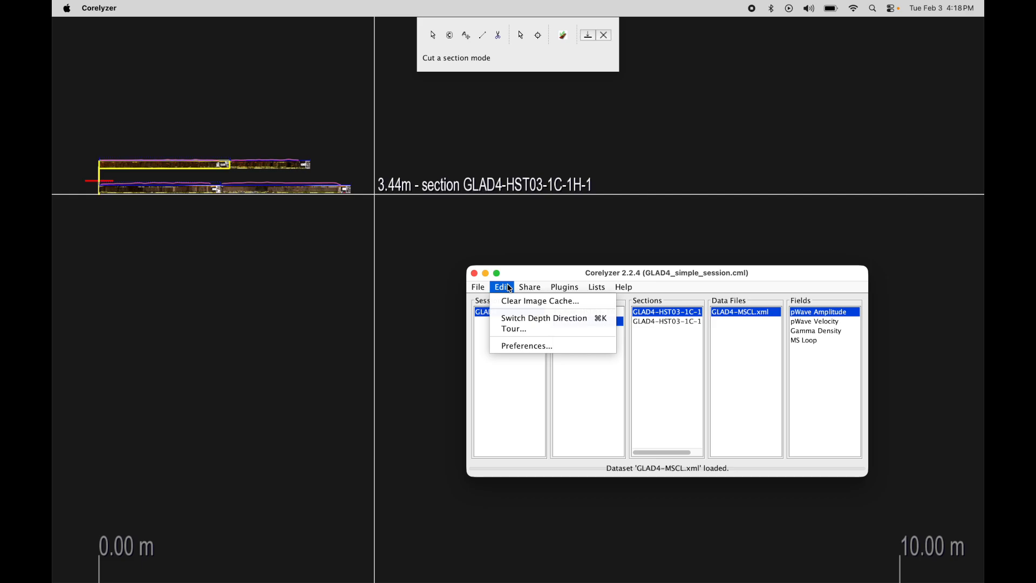
pyautogui.click(522, 346)
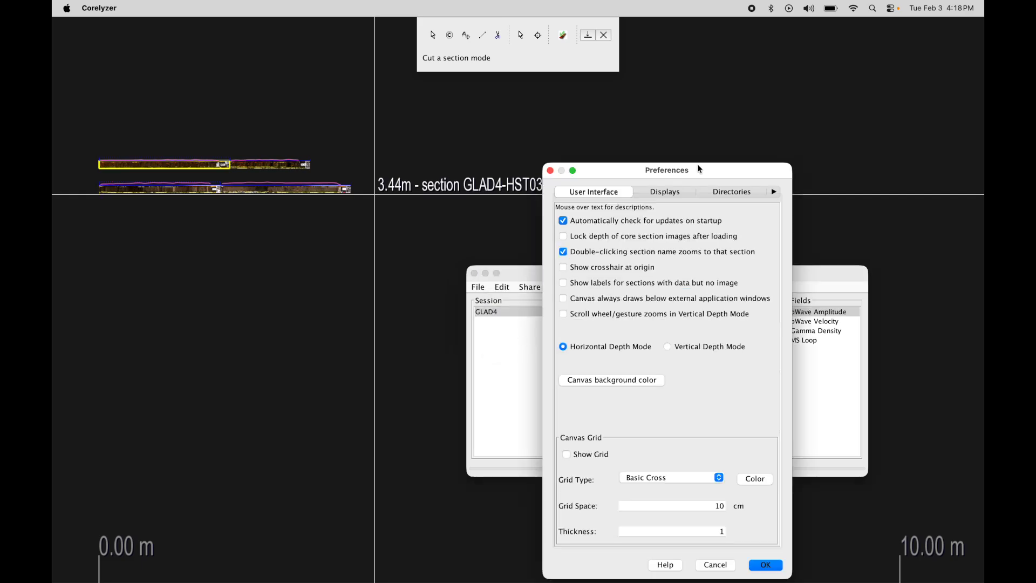
pyautogui.moveTo(702, 170); pyautogui.dragTo(693, 134)
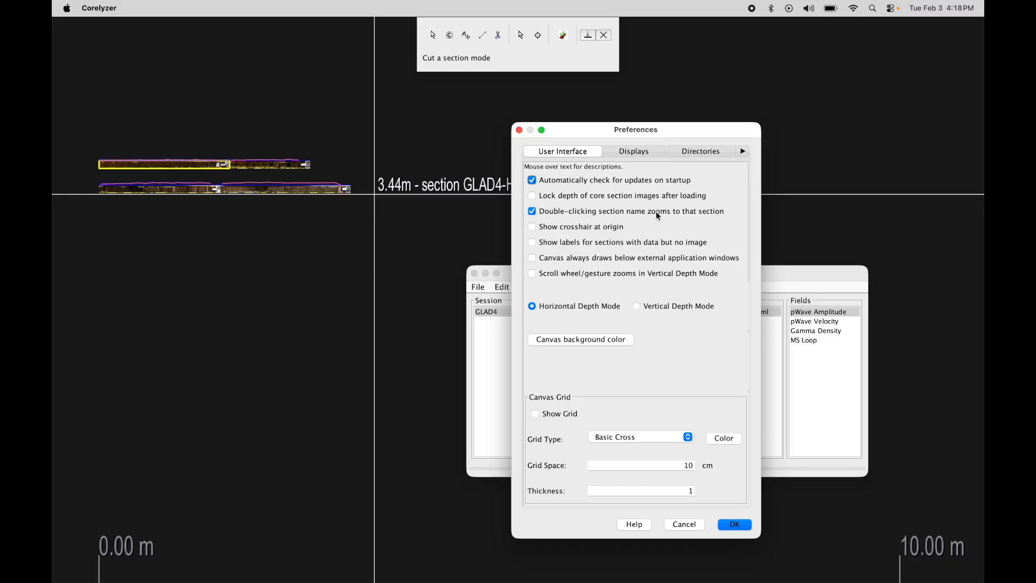
pyautogui.click(685, 527)
# Step: Bring the depth origin into view on the canvas and enable Show crosshair at origin in Preferences
pyautogui.moveTo(317, 373); pyautogui.dragTo(546, 401)
pyautogui.scroll(4, 369, 260)
pyautogui.scroll(5, 369, 260)
pyautogui.moveTo(313, 188); pyautogui.dragTo(376, 348)
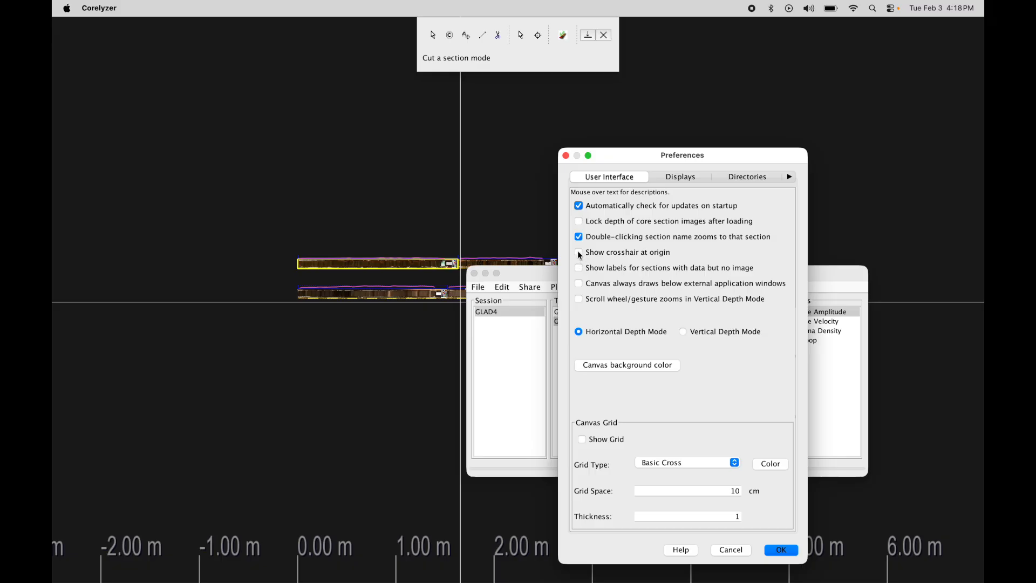
pyautogui.click(579, 253)
# Step: Switch the canvas to Vertical Depth Mode and back to Horizontal Depth Mode, and reposition the Preferences dialog
pyautogui.click(684, 332)
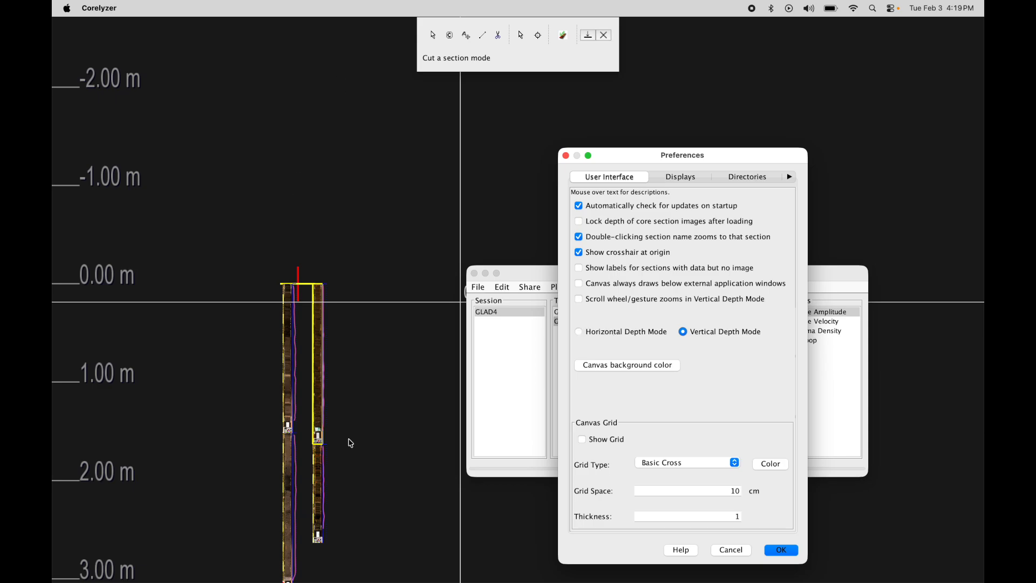
pyautogui.click(580, 332)
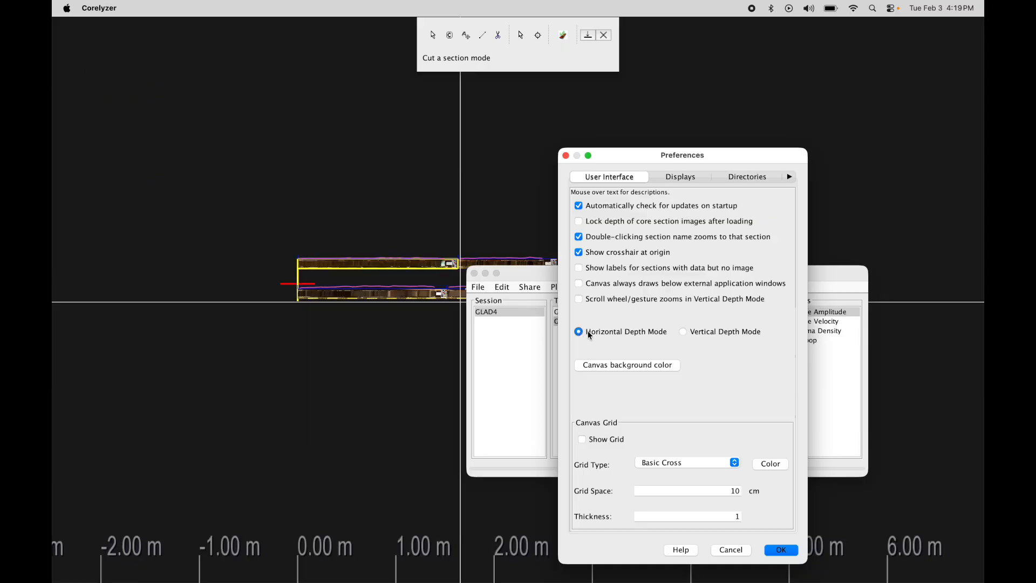
pyautogui.moveTo(745, 150); pyautogui.dragTo(751, 142)
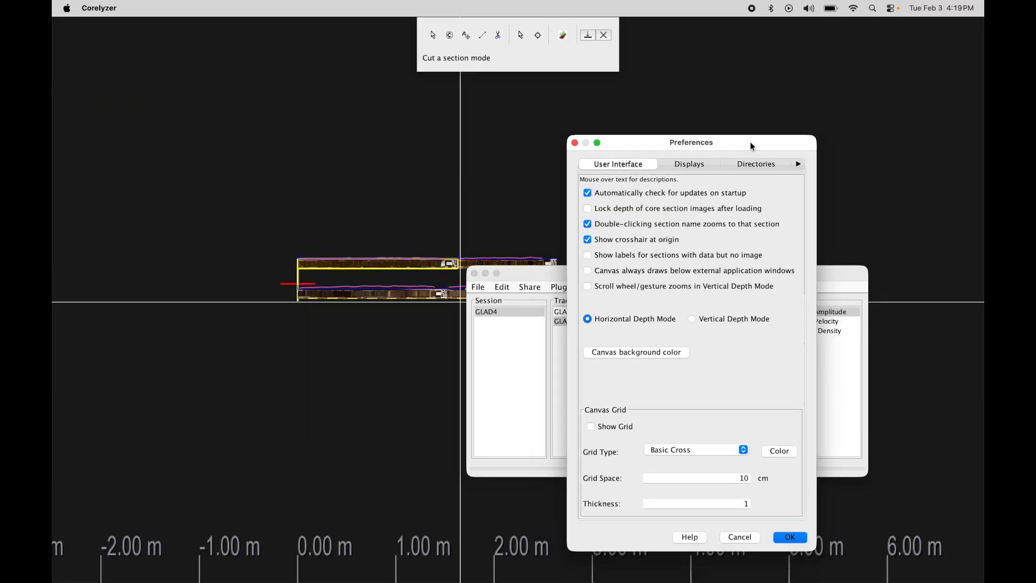
# Step: Set the canvas background color to a bright pink swatch and close the color chooser
pyautogui.click(644, 355)
pyautogui.click(900, 274)
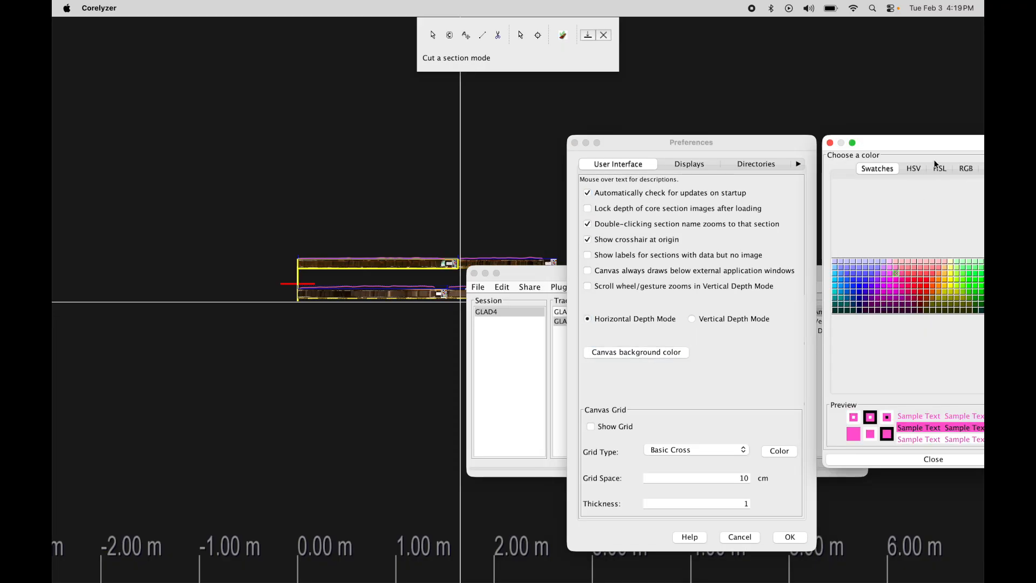
pyautogui.moveTo(935, 146); pyautogui.dragTo(698, 180)
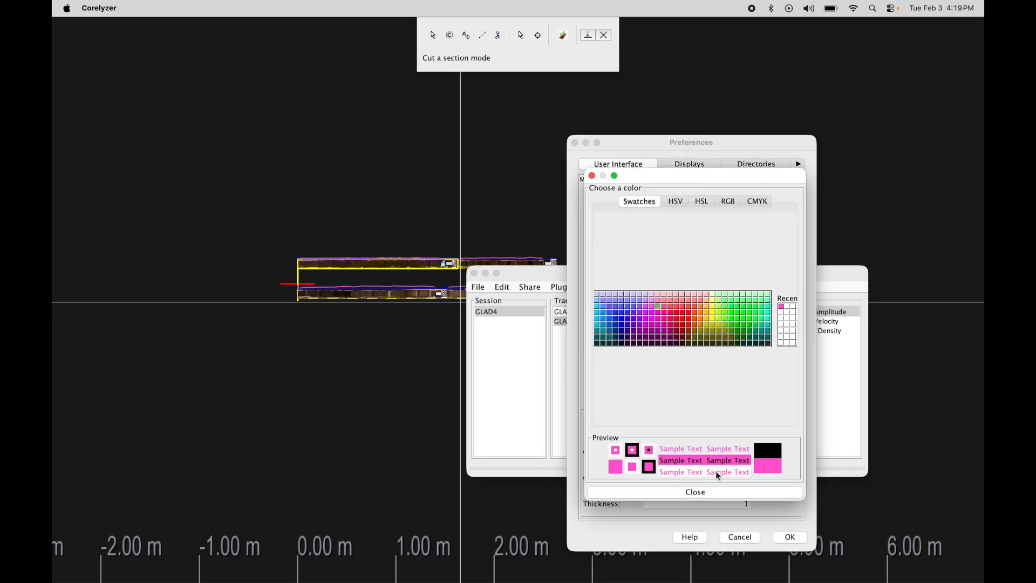
pyautogui.click(697, 492)
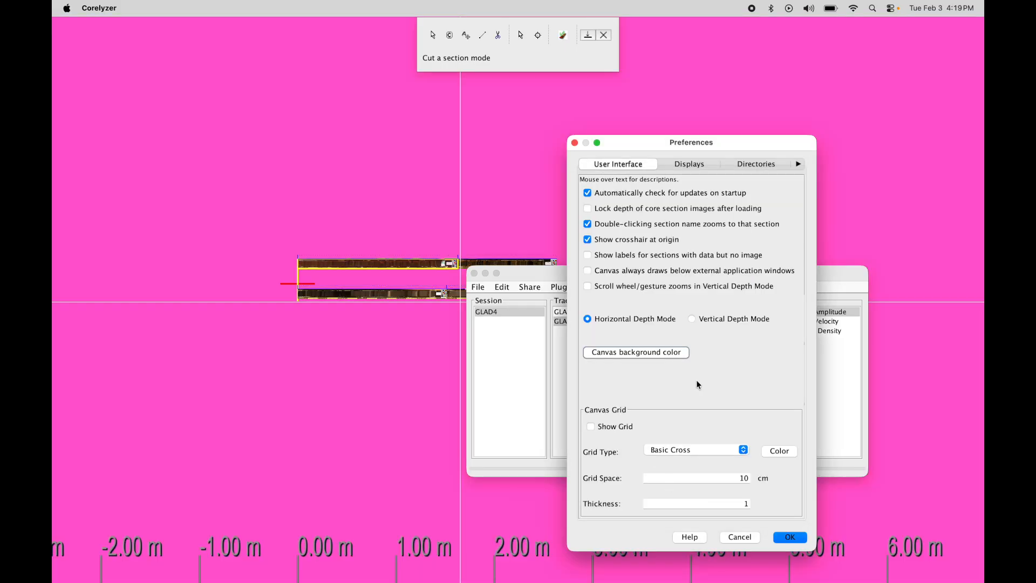
# Step: Set the canvas background color to a dark gray swatch and close the color chooser
pyautogui.click(653, 352)
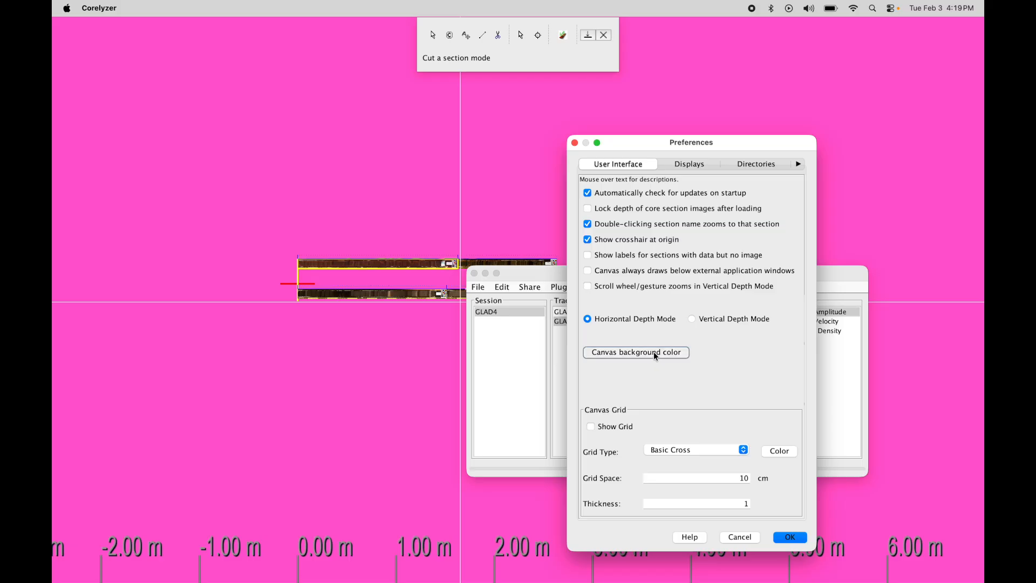
pyautogui.click(834, 310)
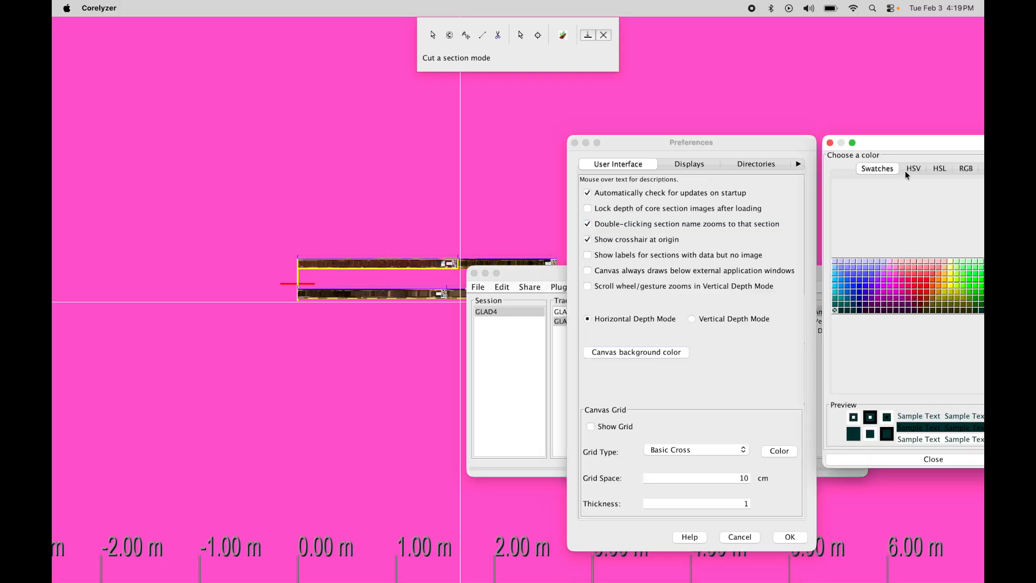
pyautogui.moveTo(932, 136); pyautogui.dragTo(722, 162)
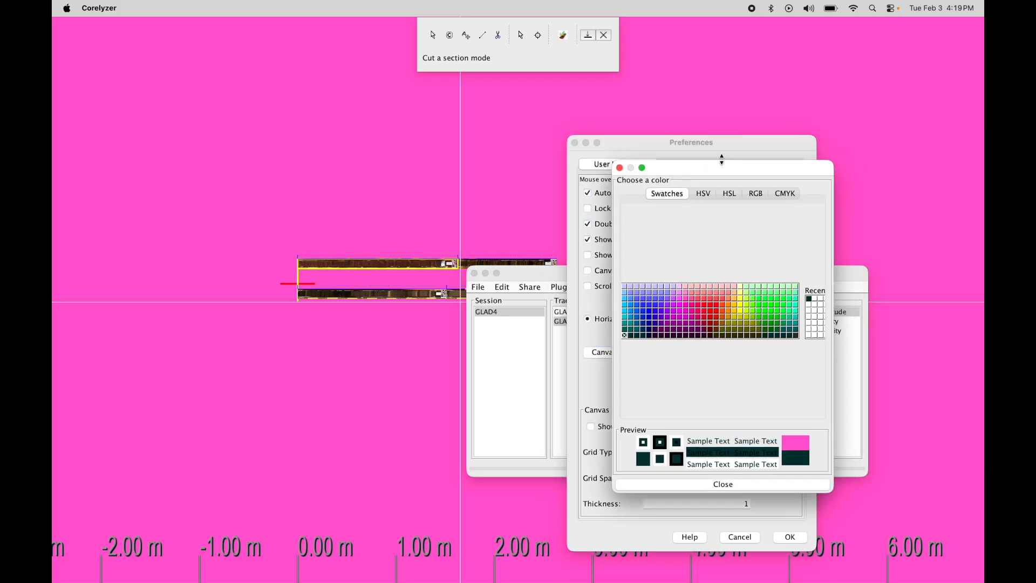
pyautogui.click(793, 334)
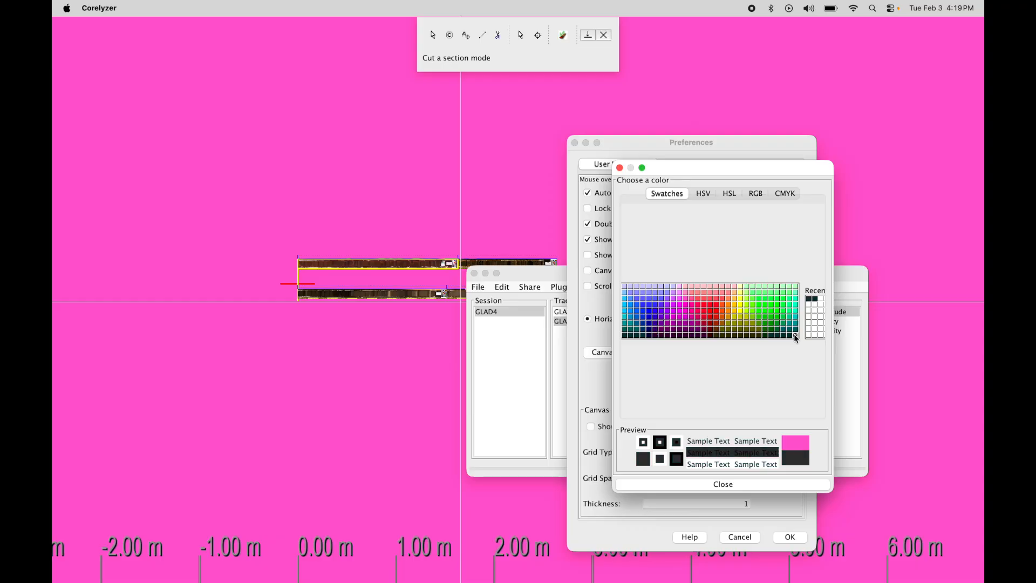
pyautogui.click(698, 484)
# Step: Show the canvas grid with a grid space of 20 cm, apply the preferences, and inspect the grid at different zoom levels
pyautogui.moveTo(733, 134); pyautogui.dragTo(793, 119)
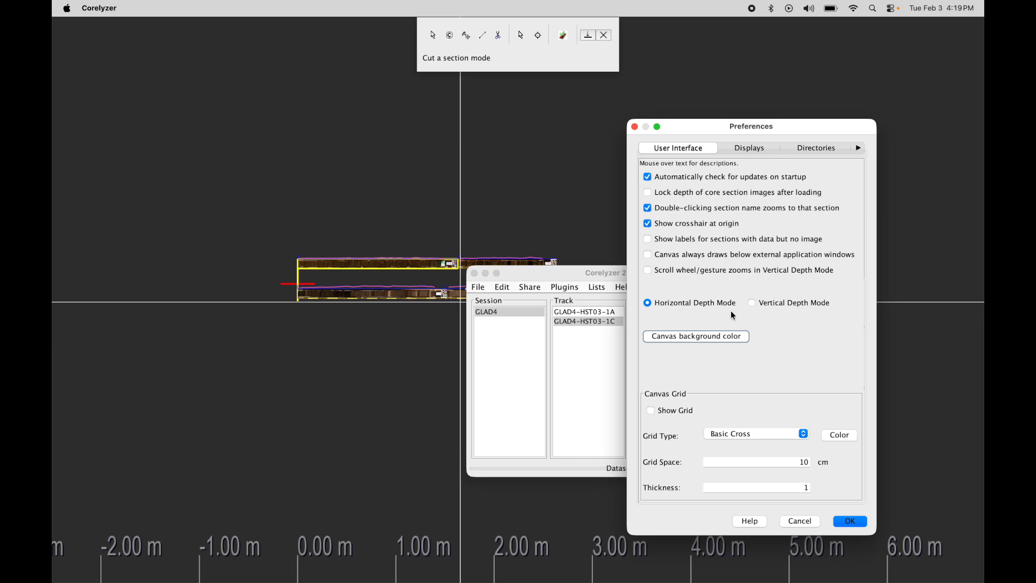
pyautogui.moveTo(792, 123); pyautogui.dragTo(821, 114)
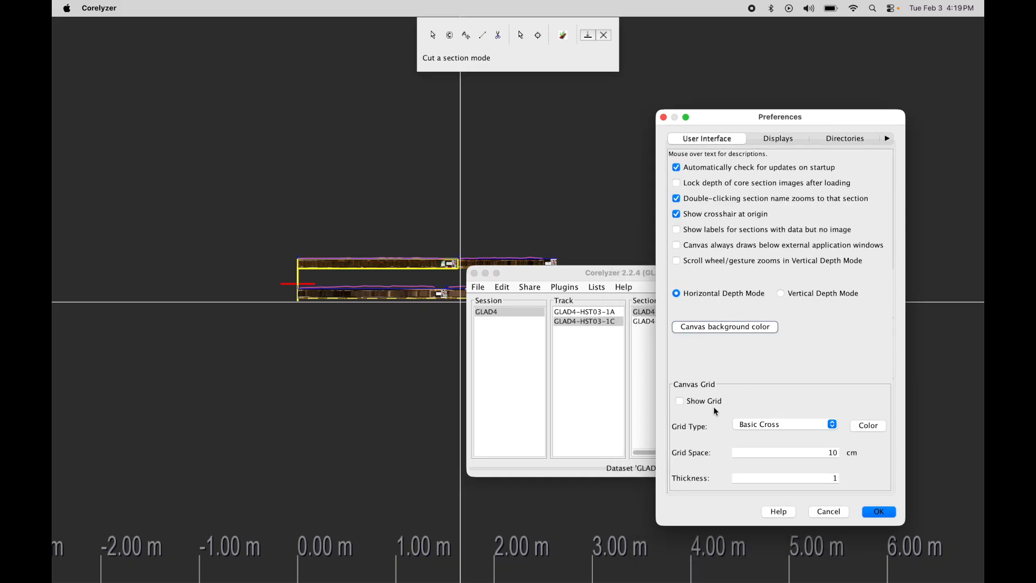
pyautogui.click(681, 403)
pyautogui.click(817, 451)
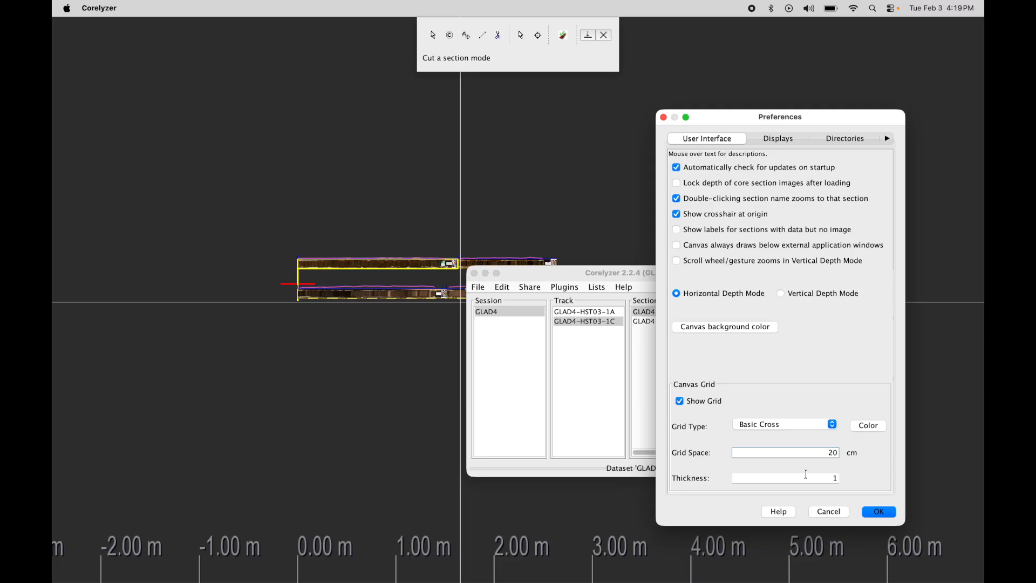
pyautogui.write('20')
pyautogui.click(877, 511)
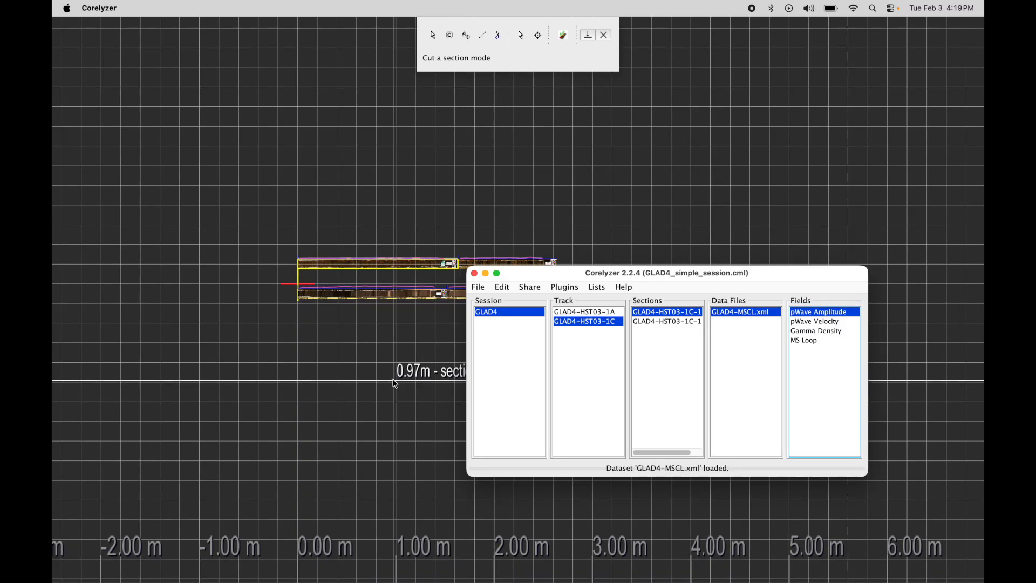
pyautogui.scroll(6, 320, 333)
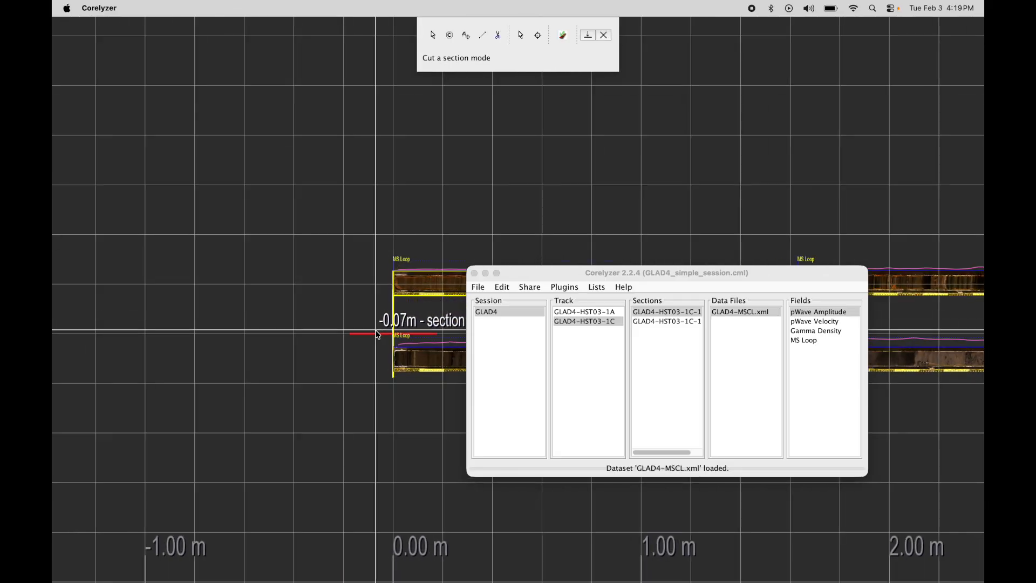
pyautogui.scroll(-8, 380, 345)
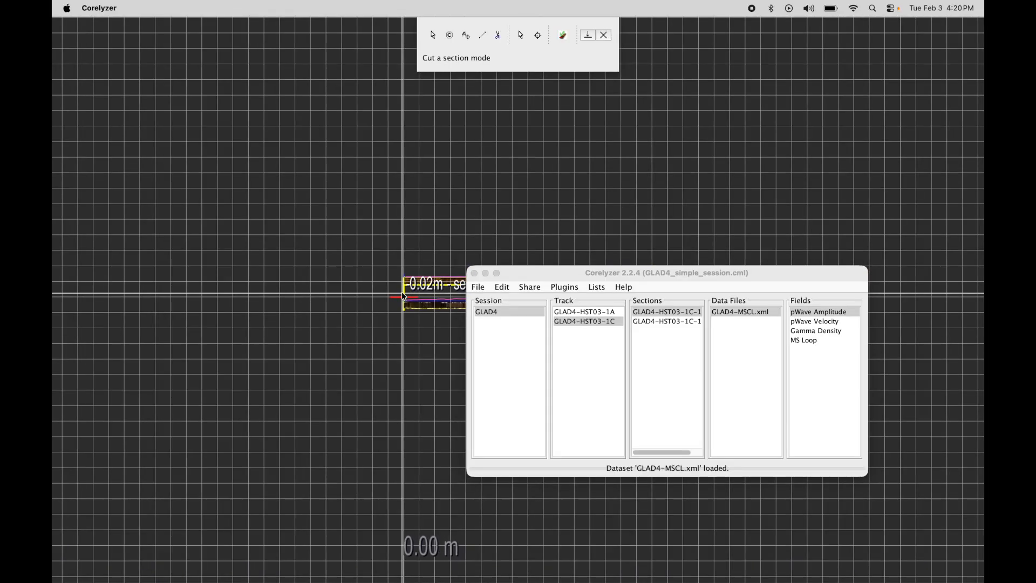
pyautogui.moveTo(415, 387); pyautogui.dragTo(319, 314)
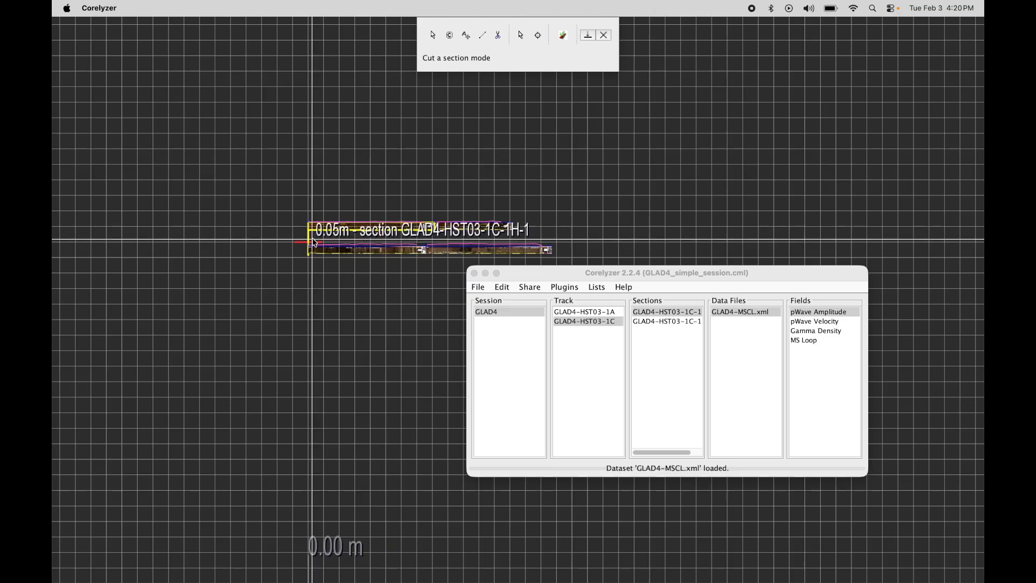
pyautogui.scroll(6, 319, 258)
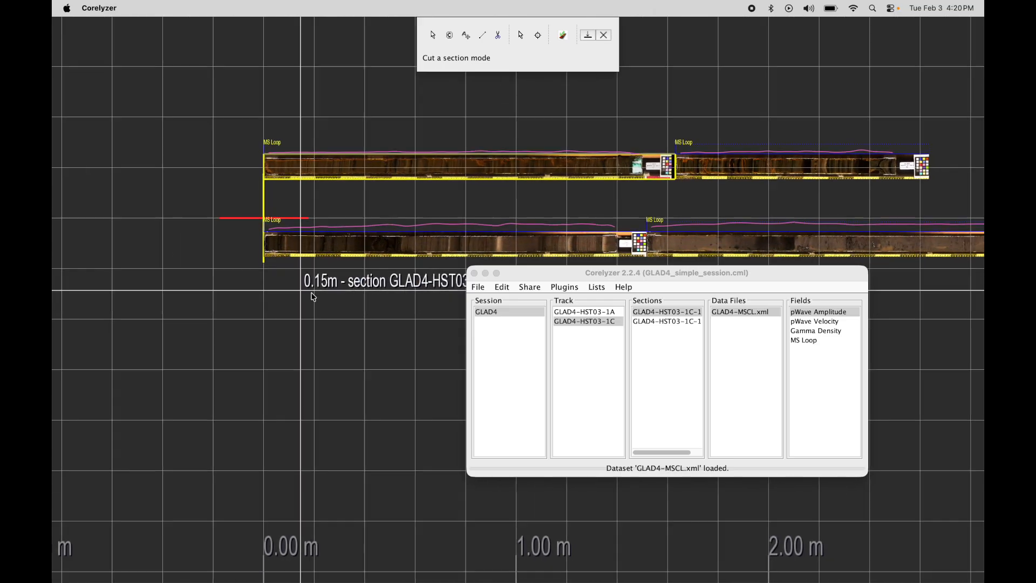
# Step: Turn off Show Grid in Preferences and apply the change
pyautogui.click(501, 287)
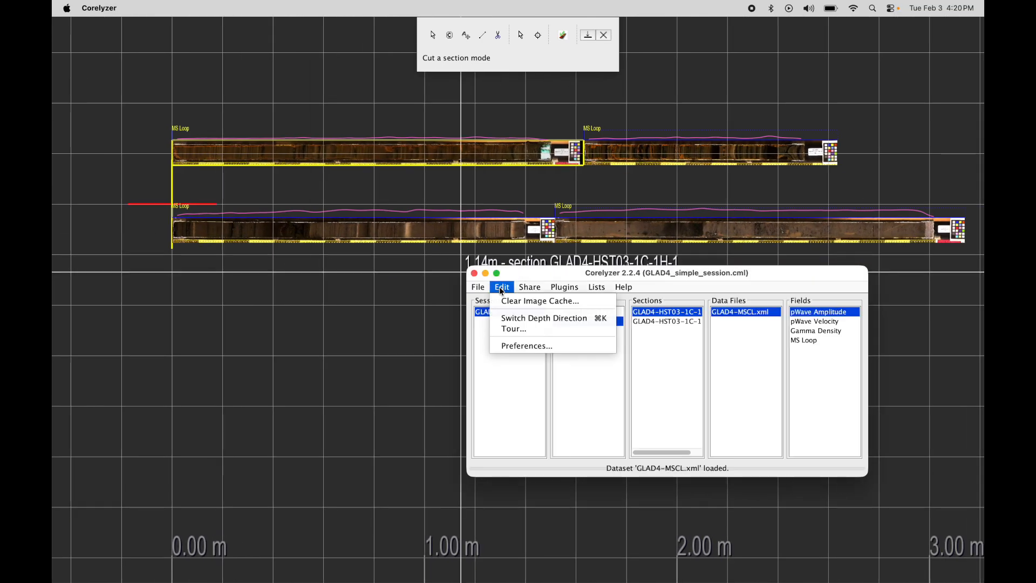
pyautogui.click(528, 350)
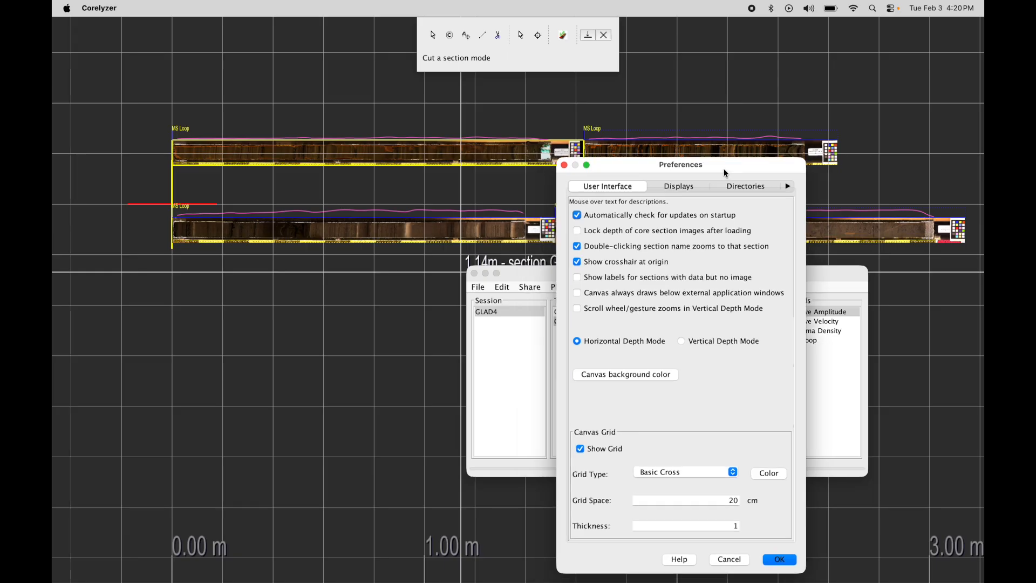
pyautogui.click(605, 439)
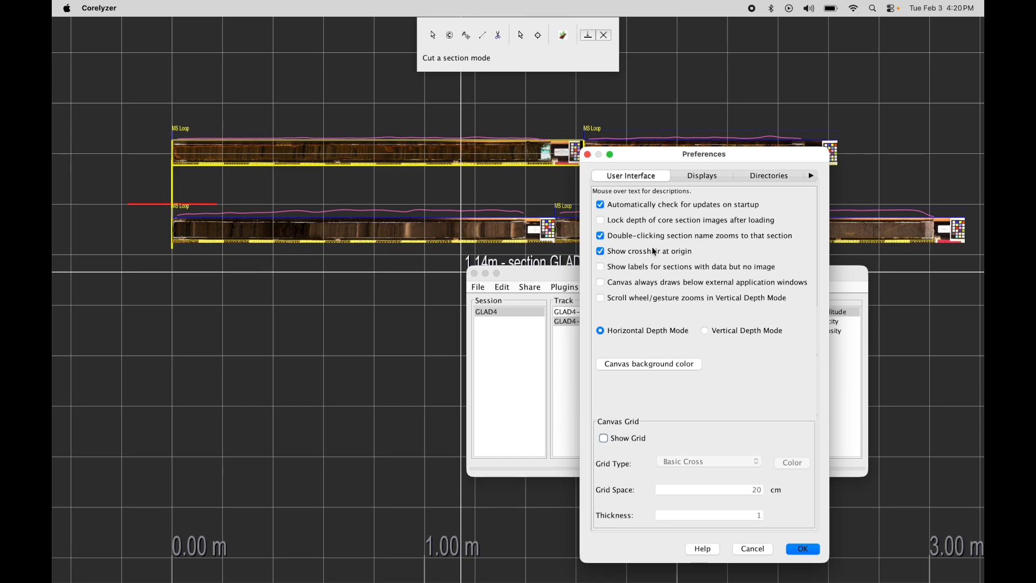
pyautogui.moveTo(746, 157); pyautogui.dragTo(778, 156)
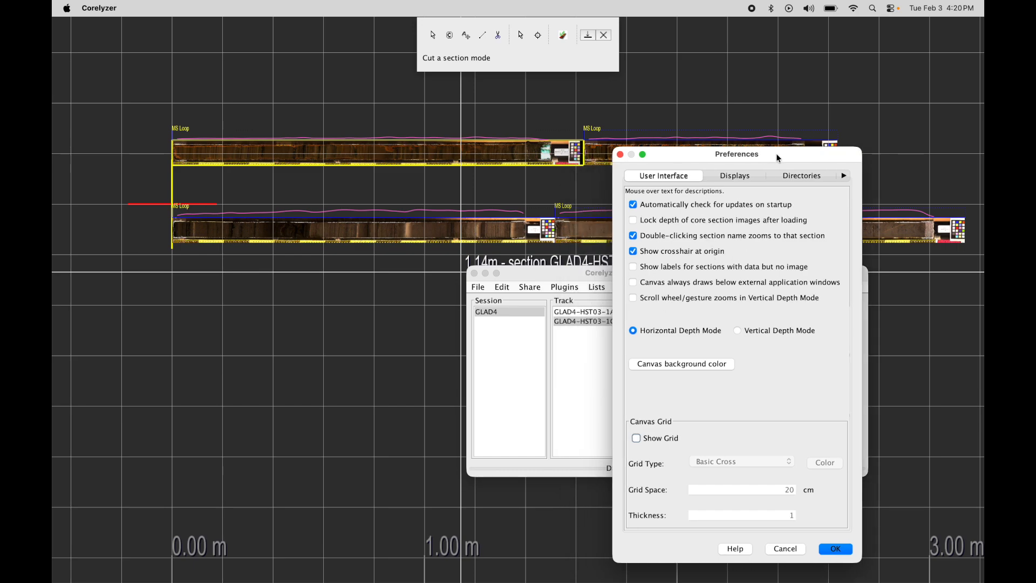
pyautogui.click(836, 550)
# Step: Reposition the main window beneath the core images so that both tracks are unobstructed on the canvas
pyautogui.moveTo(728, 275); pyautogui.dragTo(775, 301)
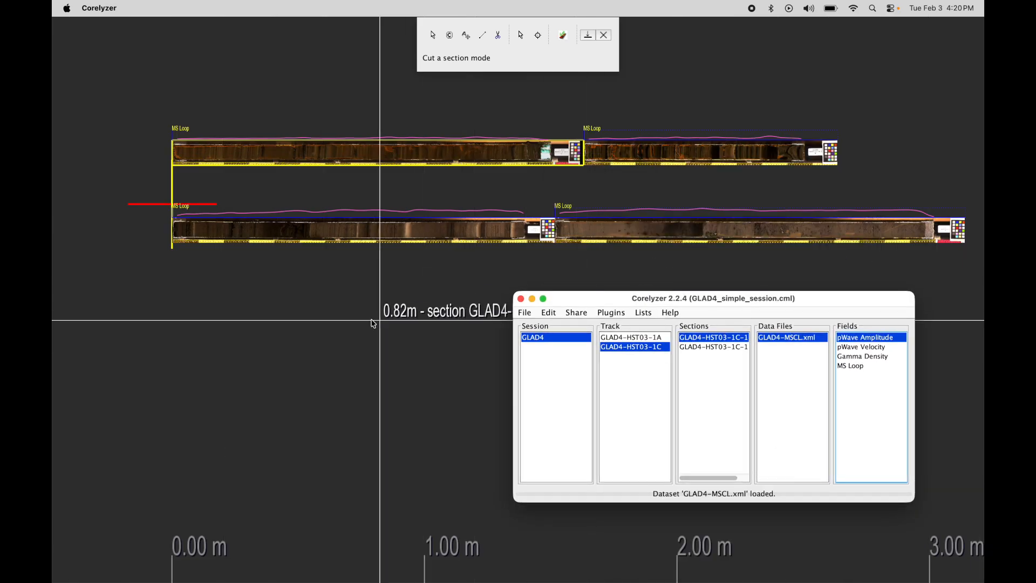
pyautogui.moveTo(335, 302); pyautogui.dragTo(303, 303)
pyautogui.moveTo(737, 298); pyautogui.dragTo(644, 307)
pyautogui.moveTo(742, 304); pyautogui.dragTo(741, 322)
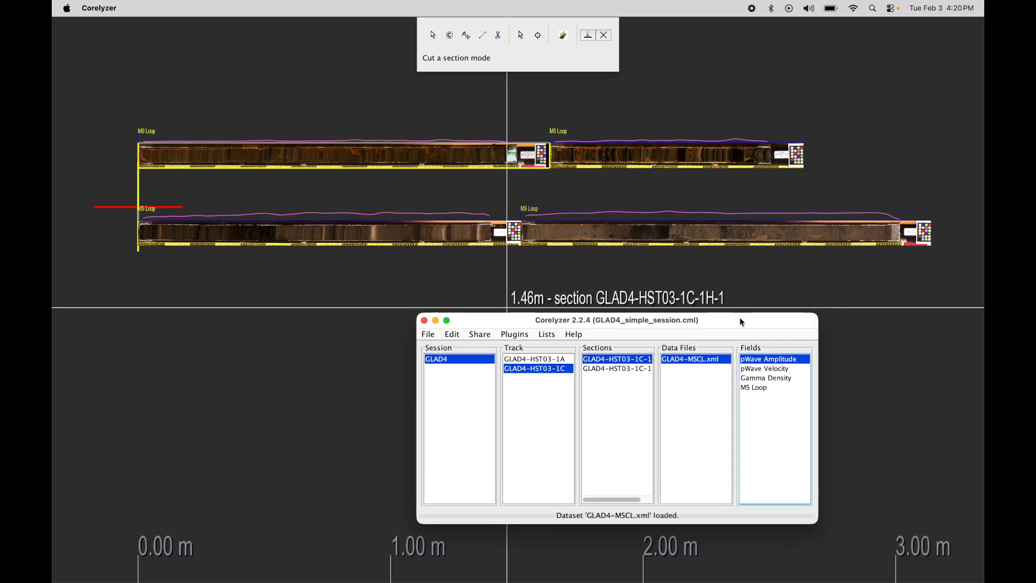
pyautogui.moveTo(504, 322); pyautogui.dragTo(558, 329)
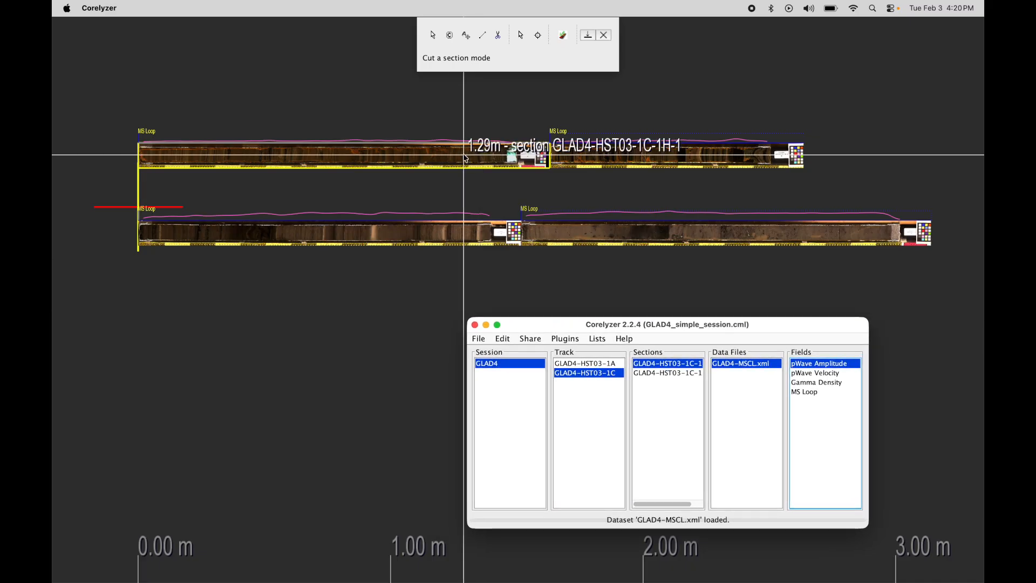
pyautogui.moveTo(543, 326); pyautogui.dragTo(524, 322)
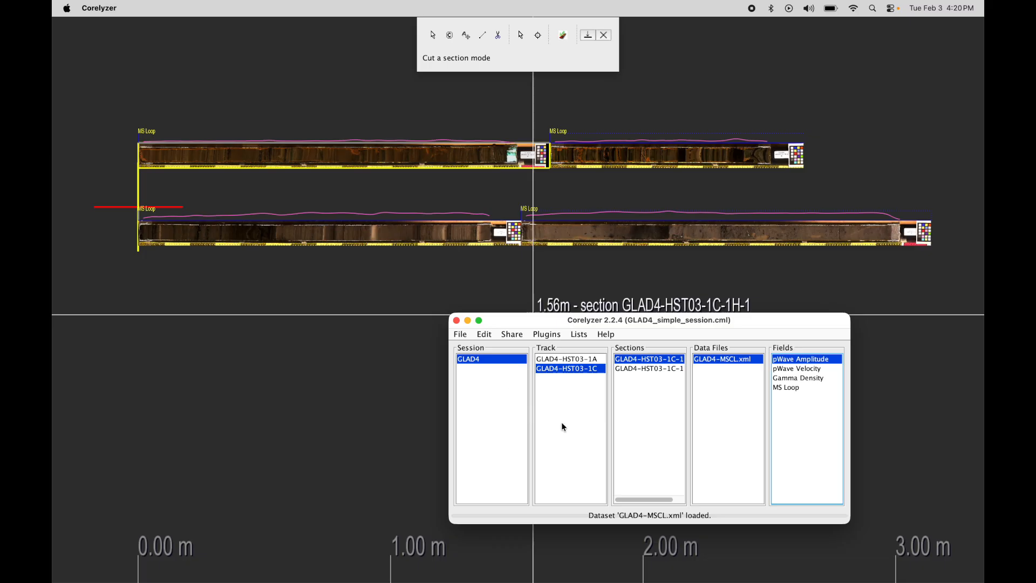